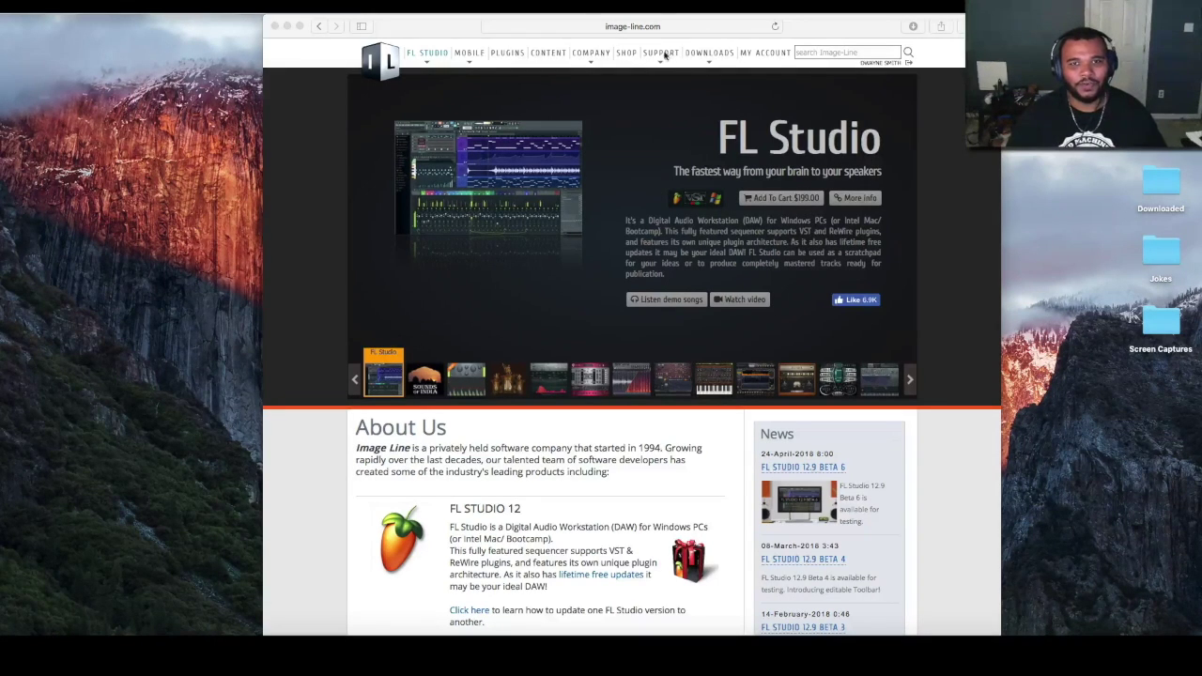
Open the FL Studio 20 Release Candidate topic in the Image-Line forum's Looptalk section.
mouse_move(663, 55)
click(672, 108)
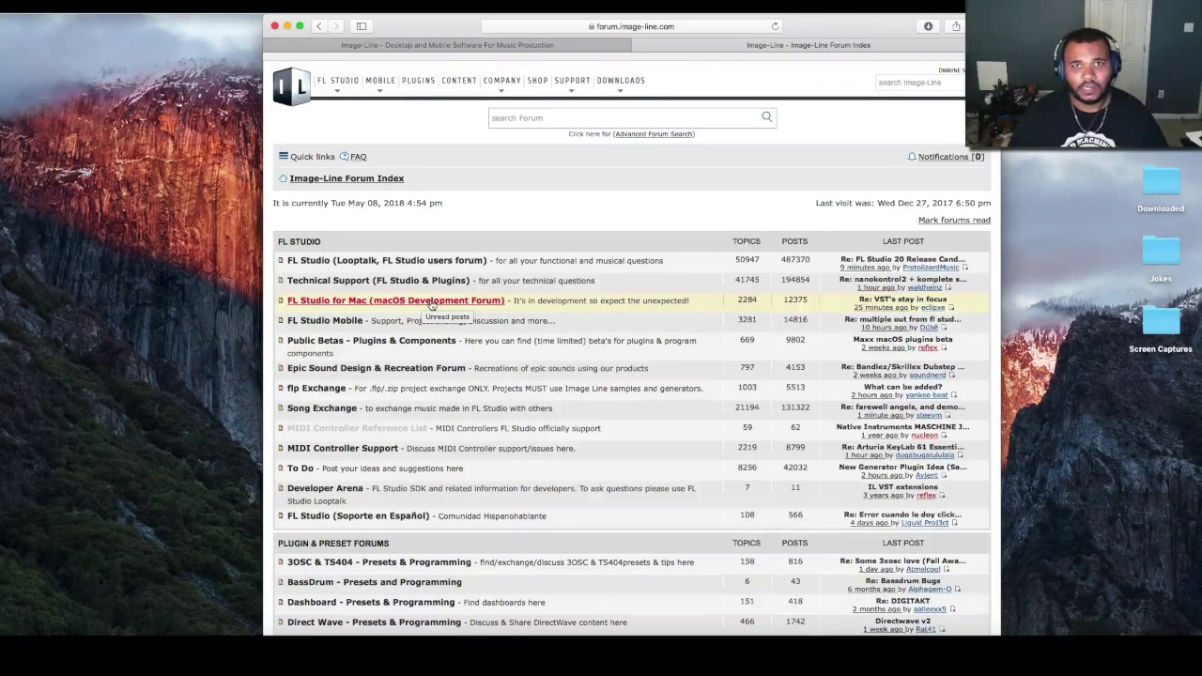
click(358, 263)
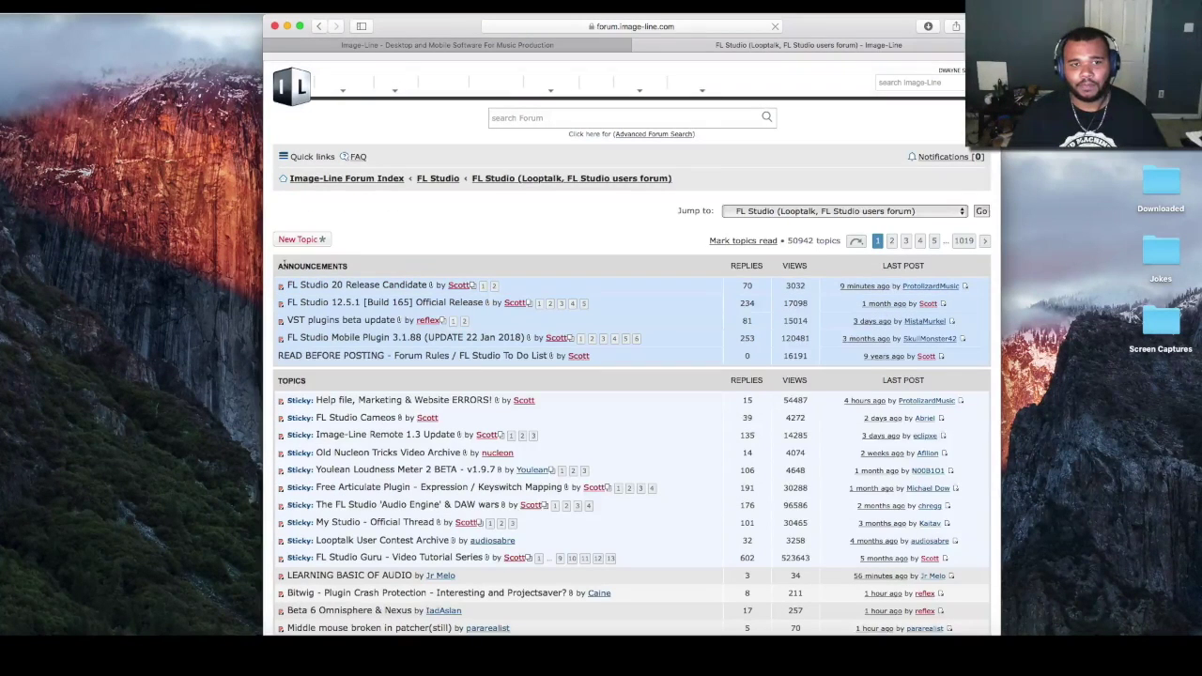
click(394, 286)
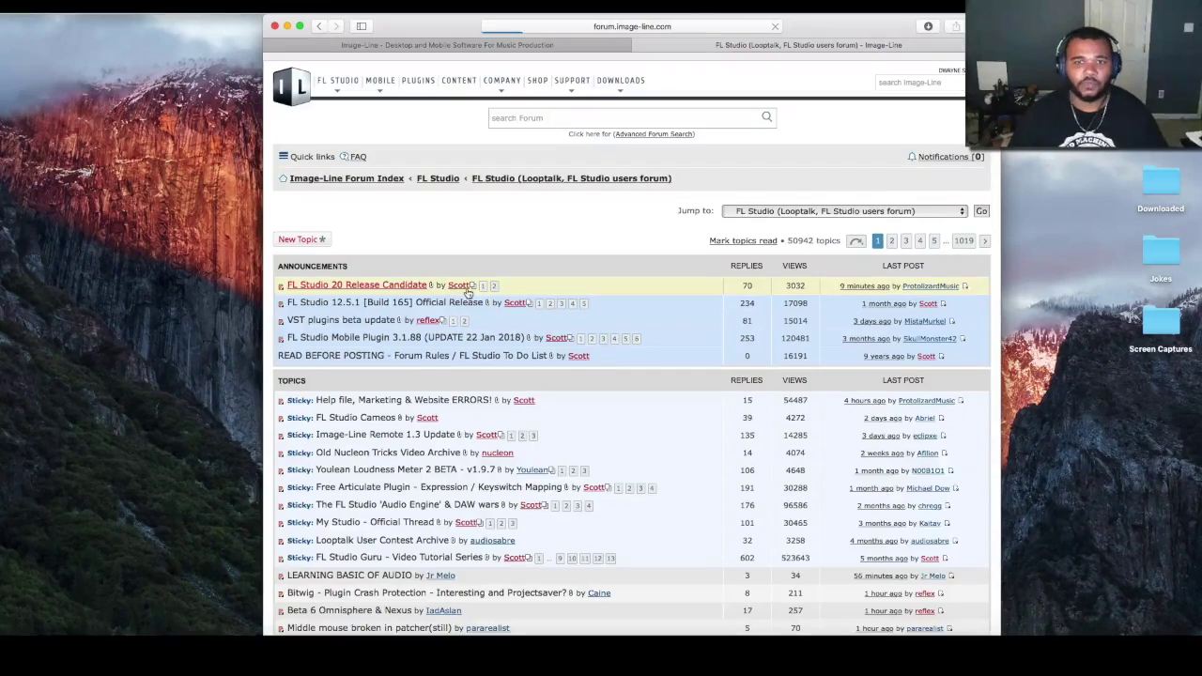
Start downloading the macOS FL Studio 20 RC1 build and minimize Safari.
scroll(810, 351, down, 10)
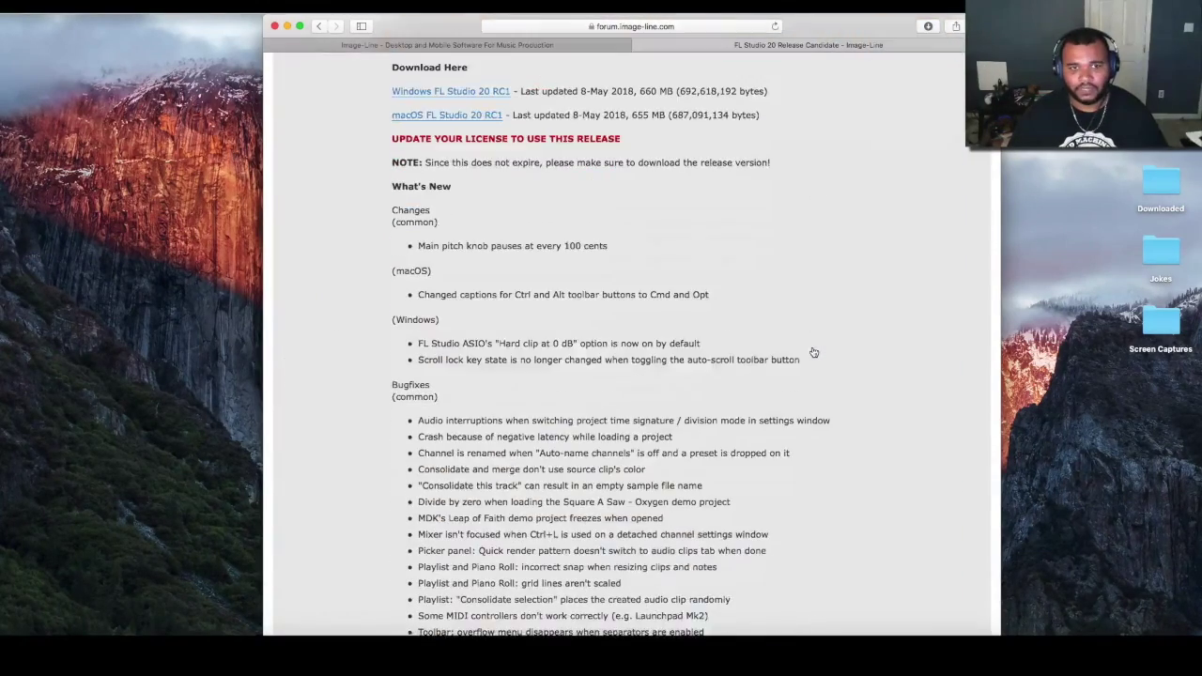
scroll(813, 352, down, 10)
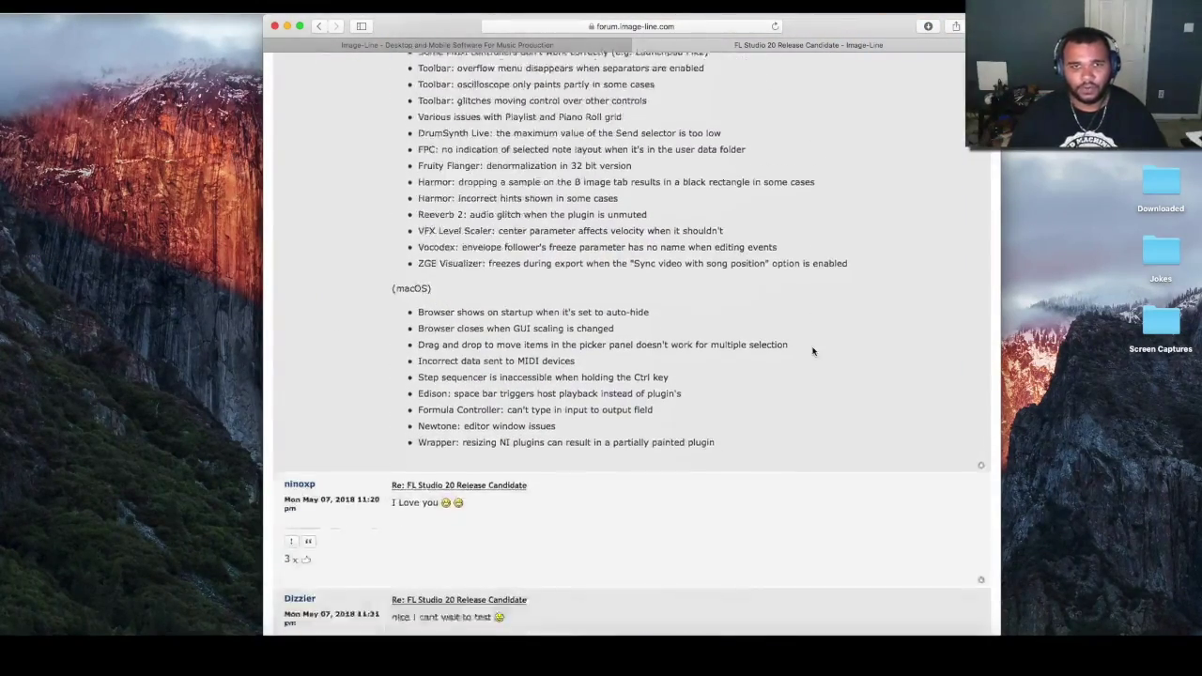
scroll(813, 353, up, 15)
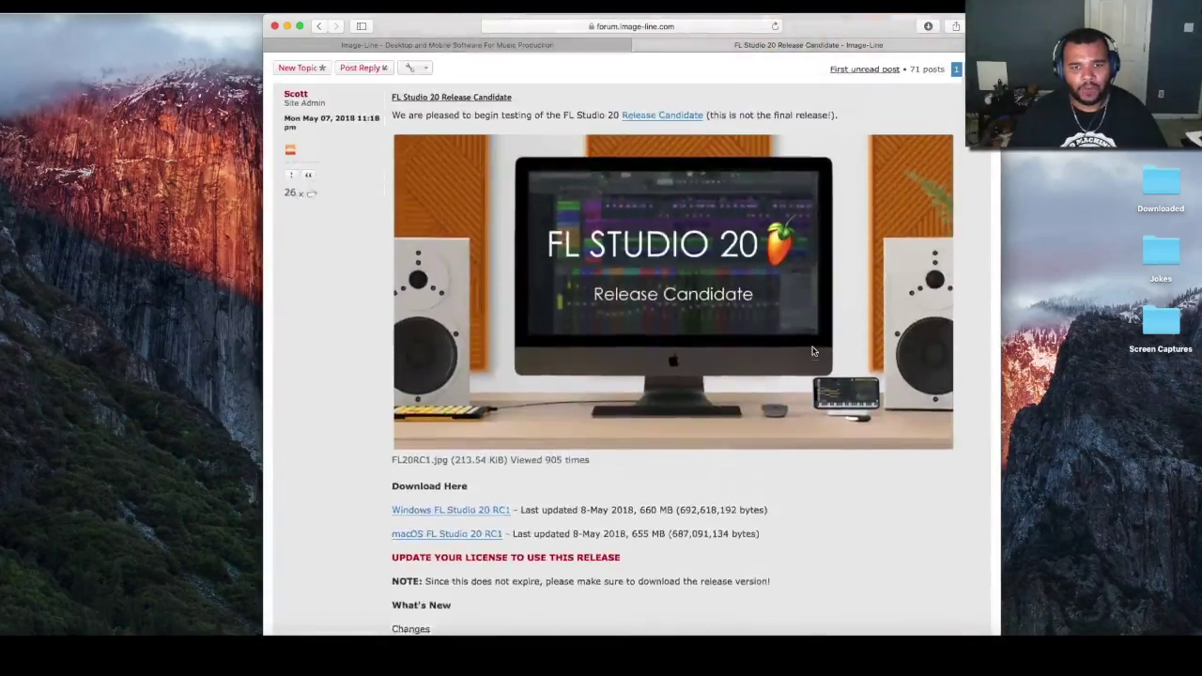
scroll(813, 352, up, 1)
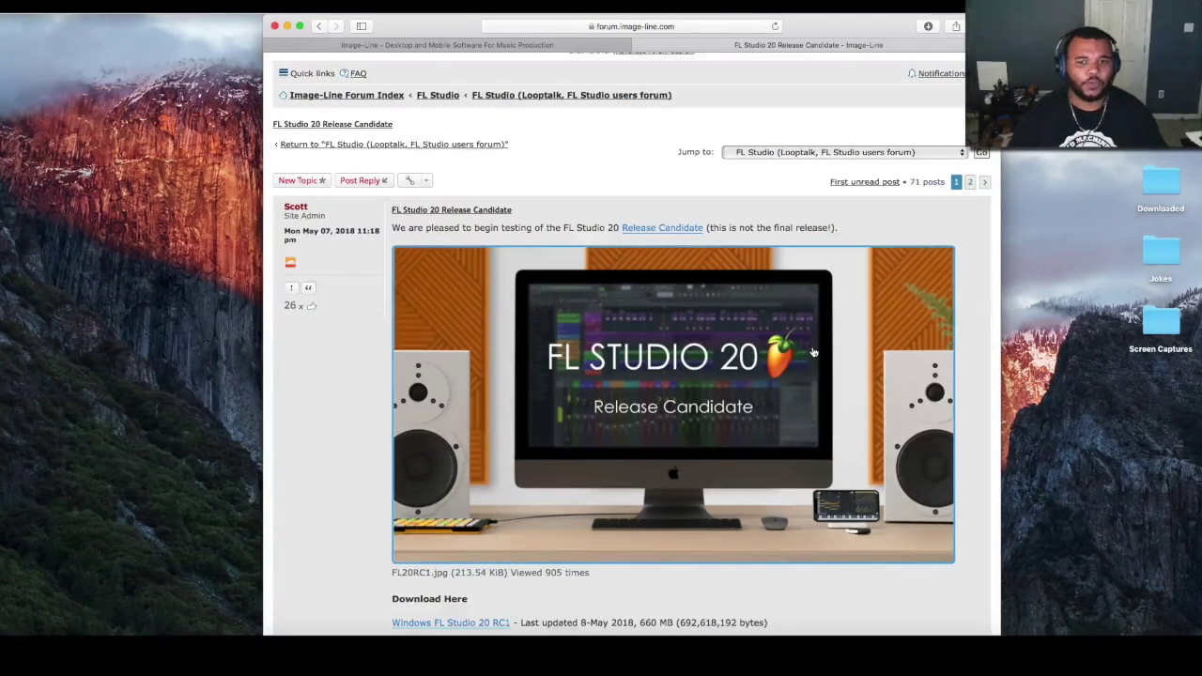
scroll(814, 352, down, 5)
scroll(813, 352, down, 2)
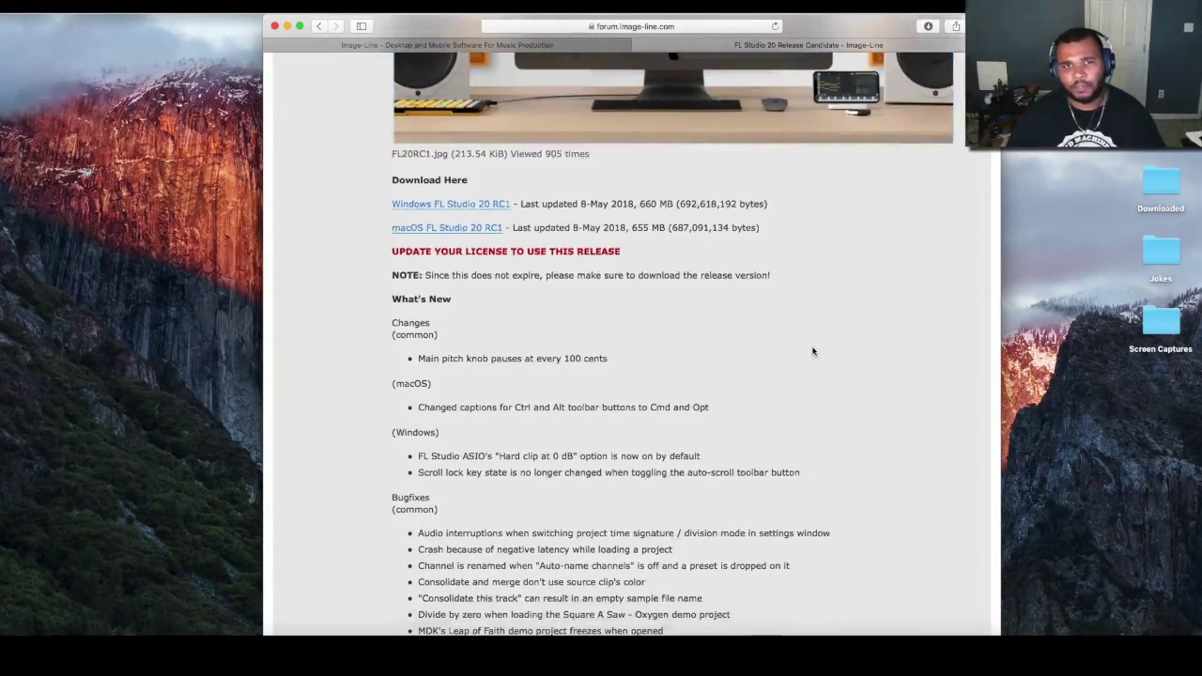
scroll(813, 352, down, 1)
scroll(813, 351, up, 5)
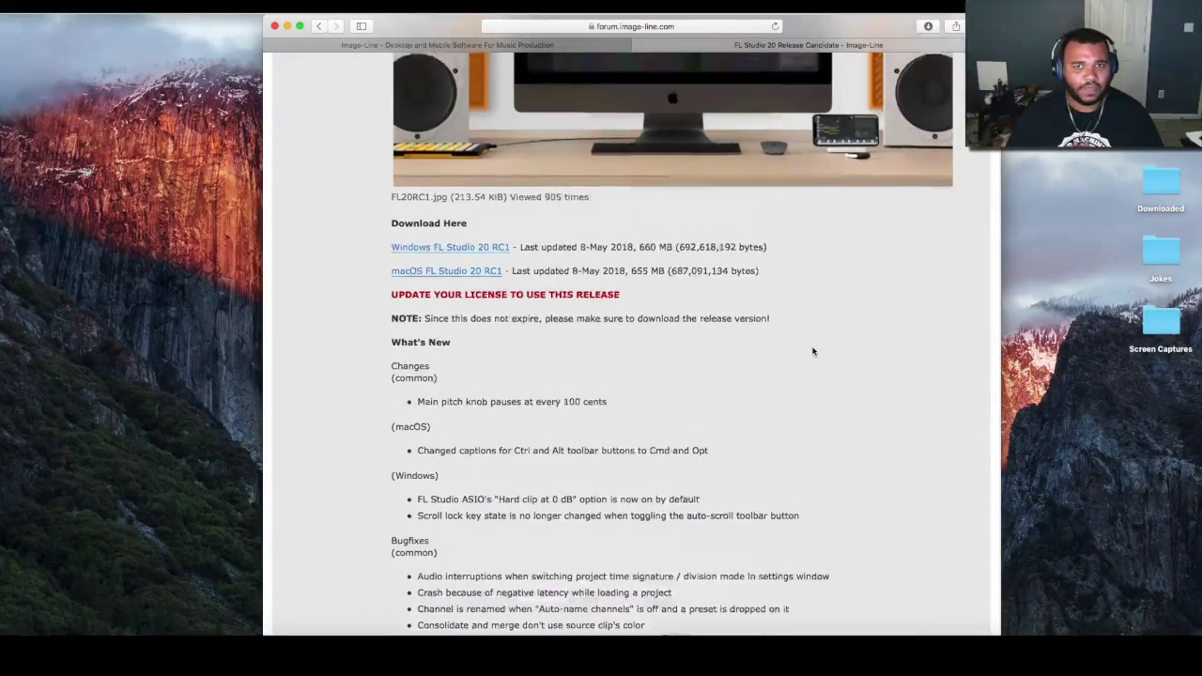
scroll(813, 352, down, 2)
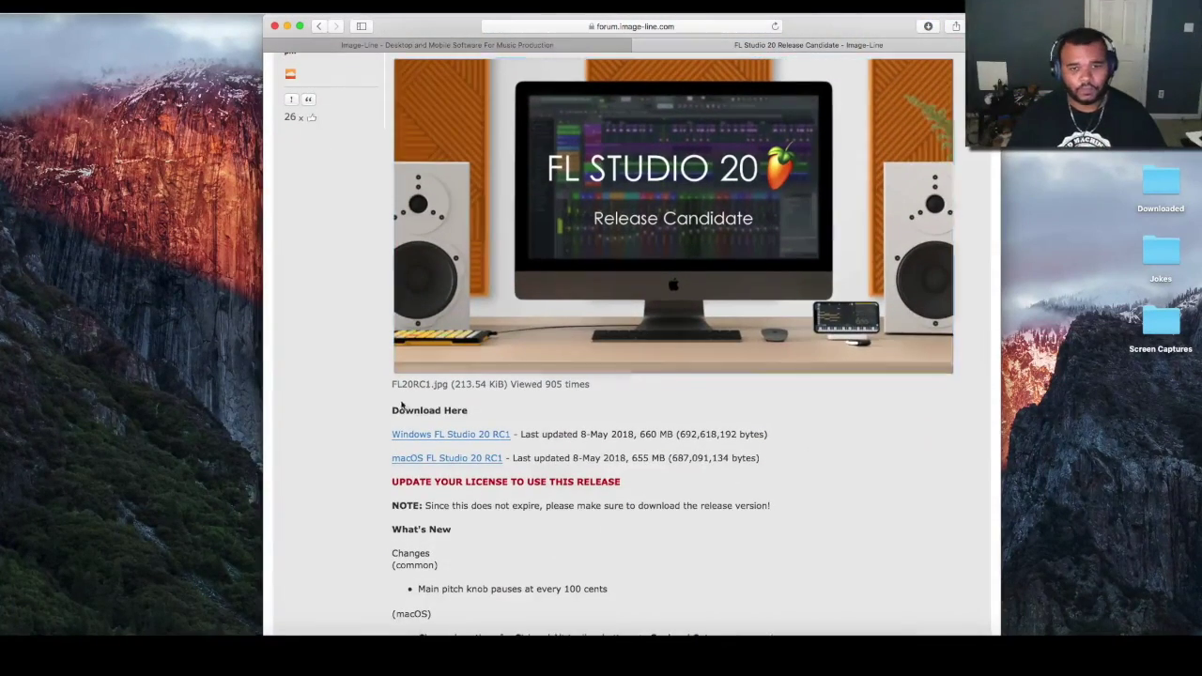
click(427, 460)
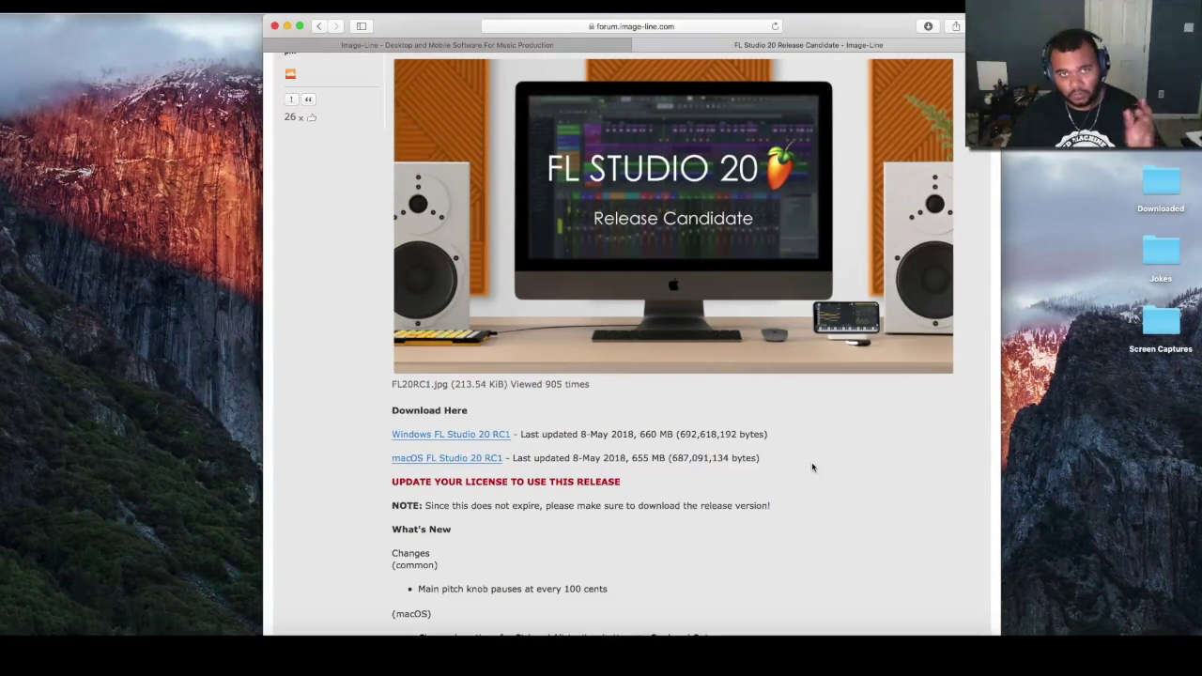
click(285, 26)
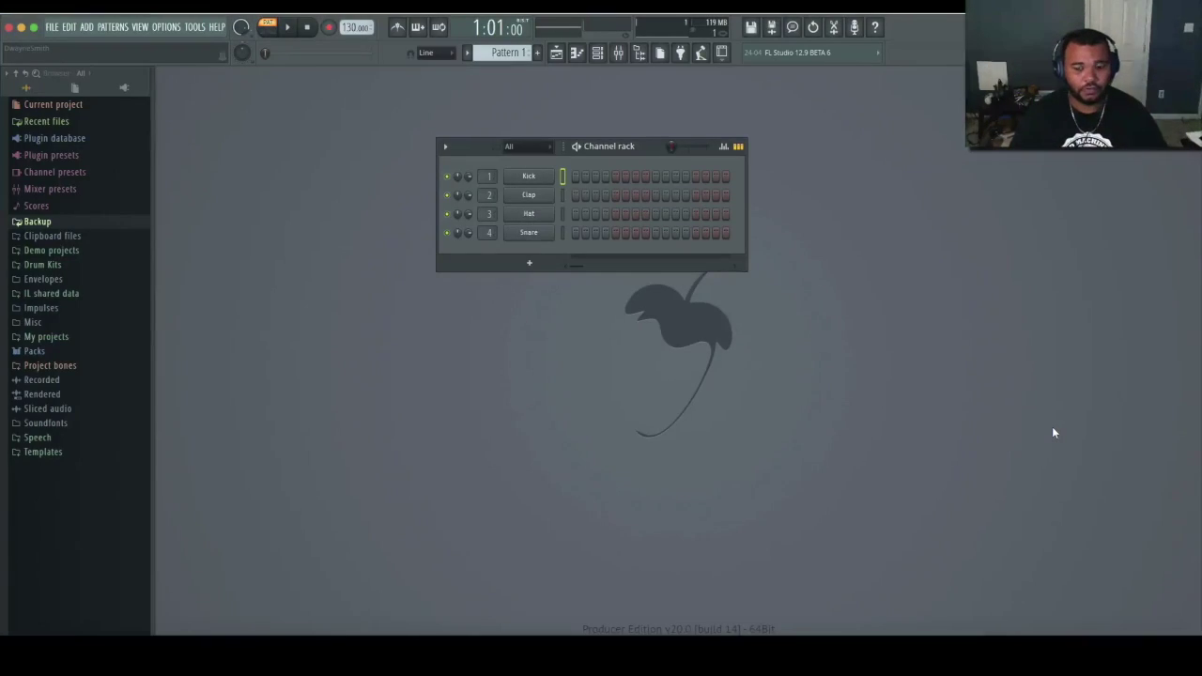
Confirm Producer Edition v20.0 build 14 in Help > About, then shorten the Channel rack.
click(217, 27)
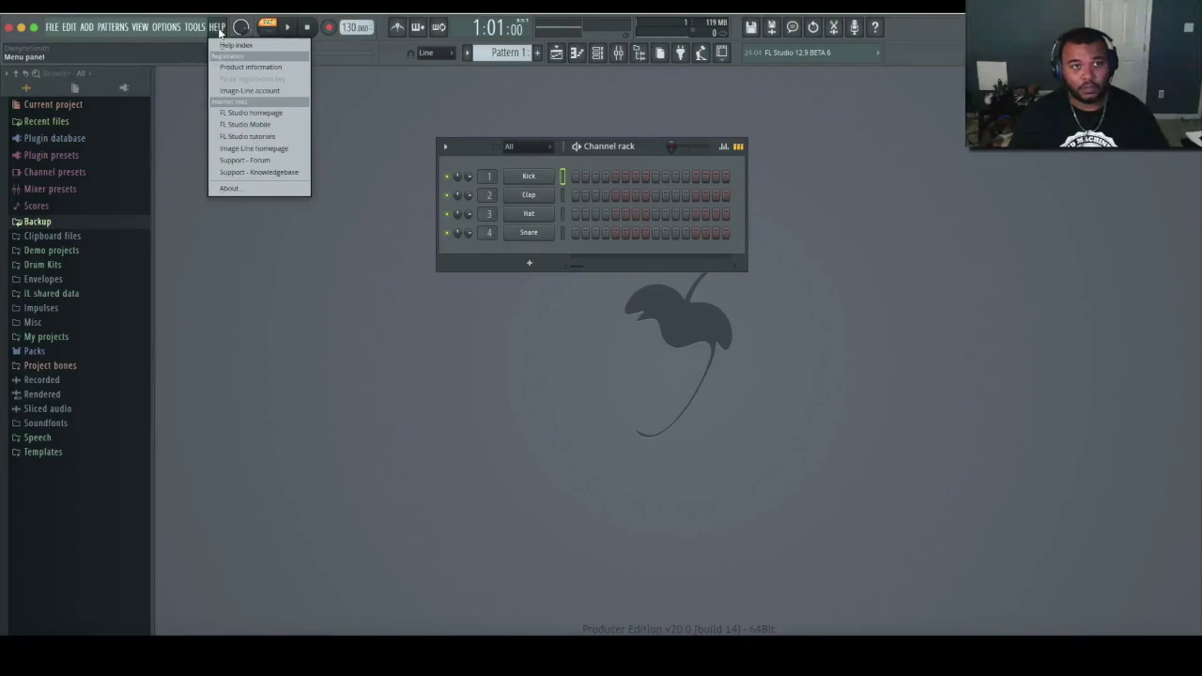
click(271, 188)
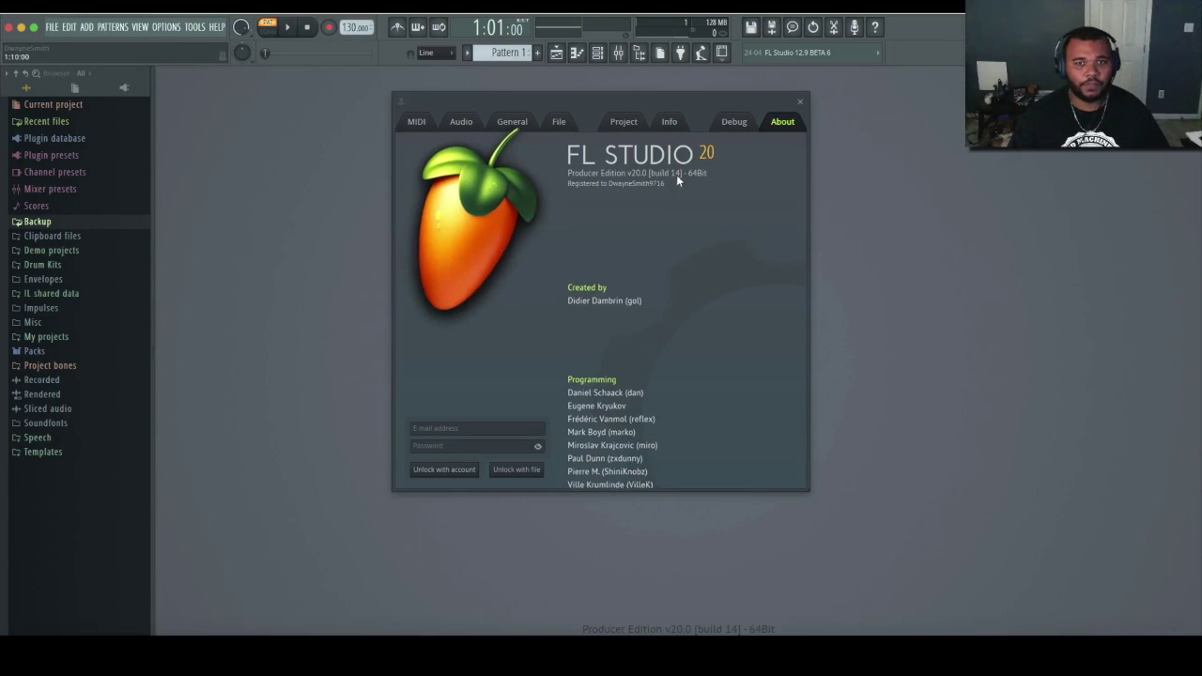
click(799, 100)
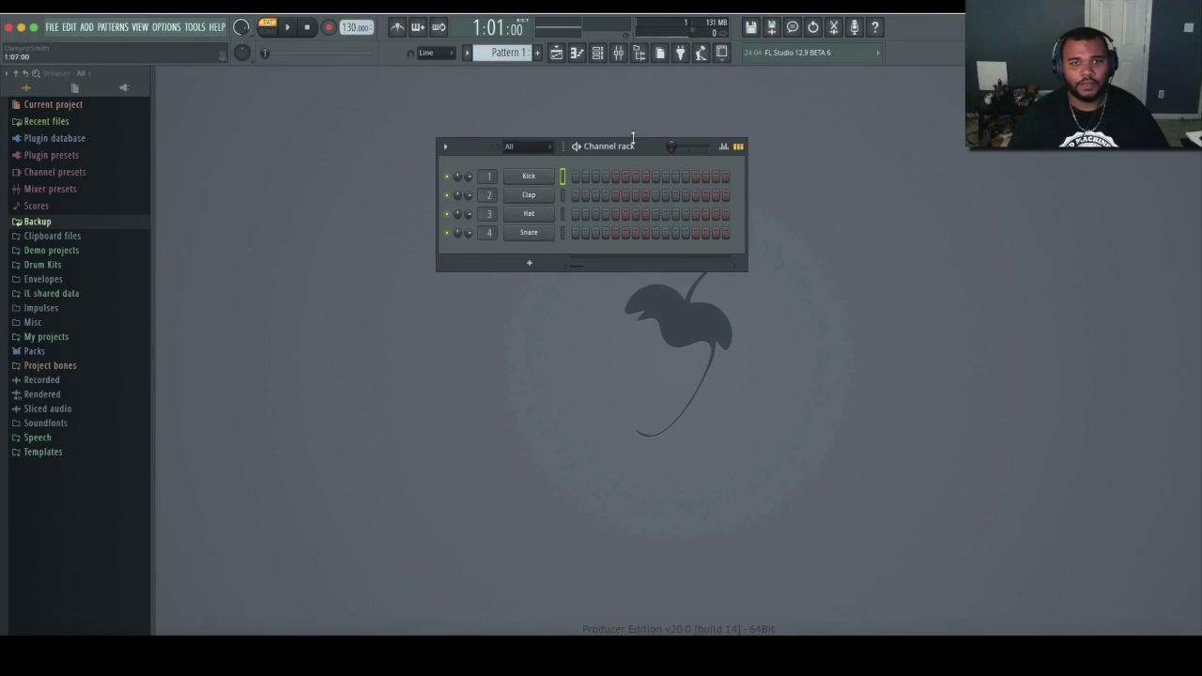
drag(637, 138, 646, 155)
Enable the MPK mini as a MIDI input in the MIDI settings and close Settings.
click(171, 28)
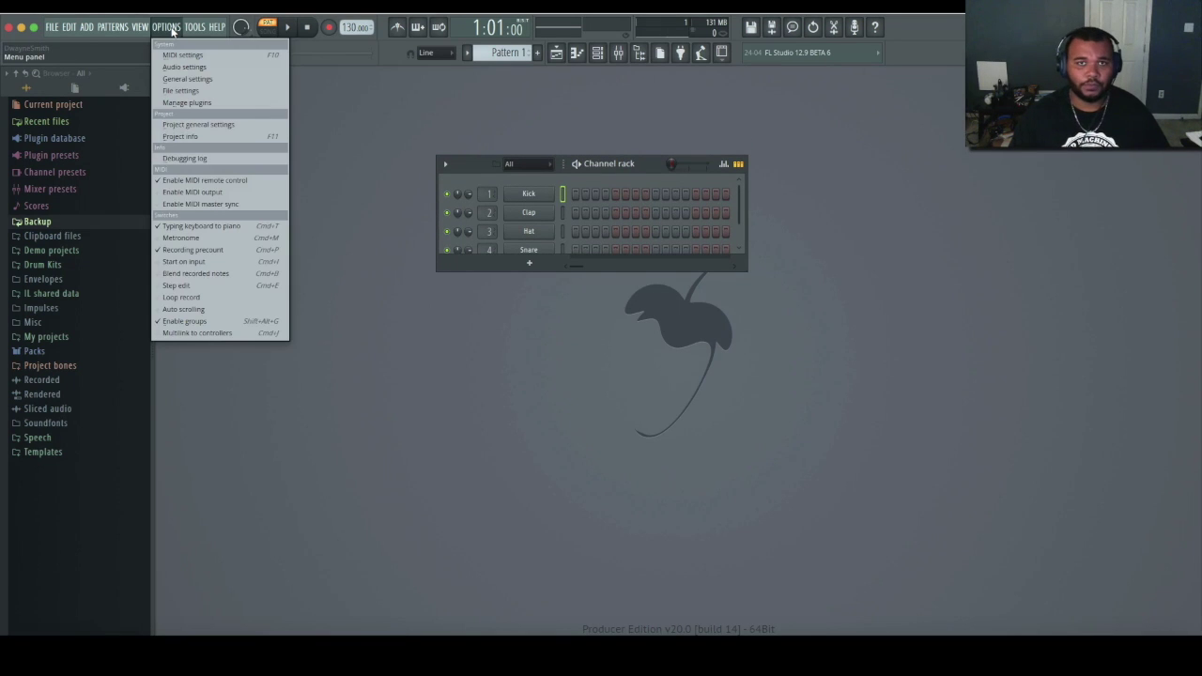
click(182, 54)
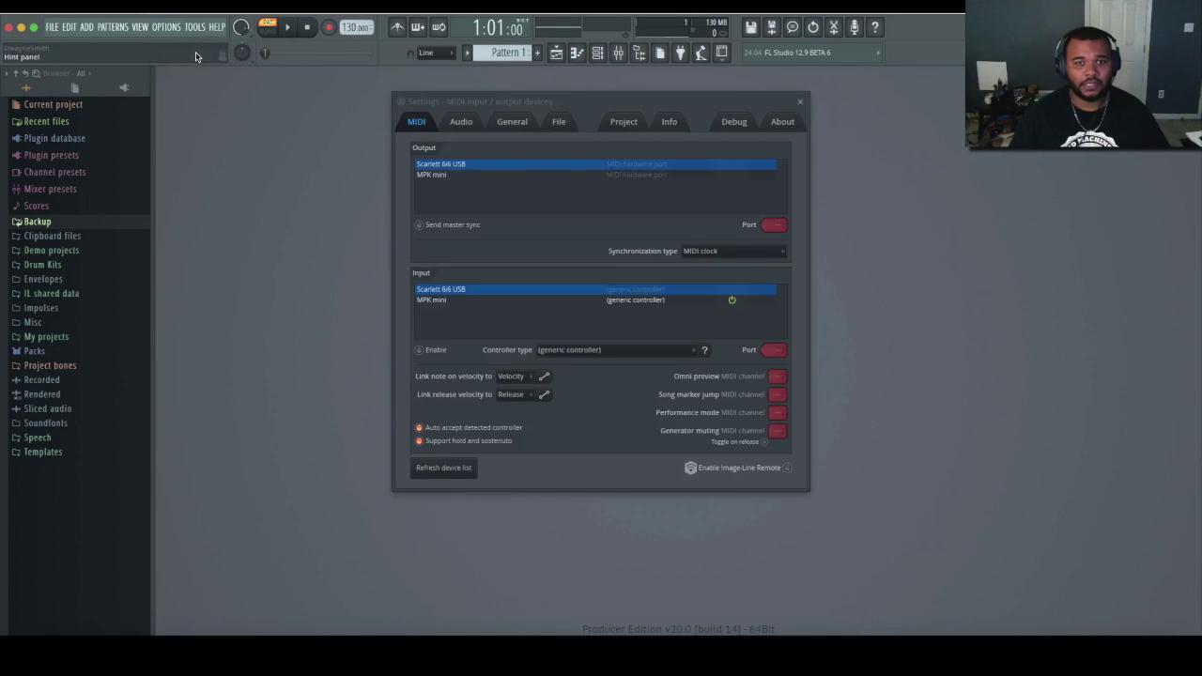
click(512, 302)
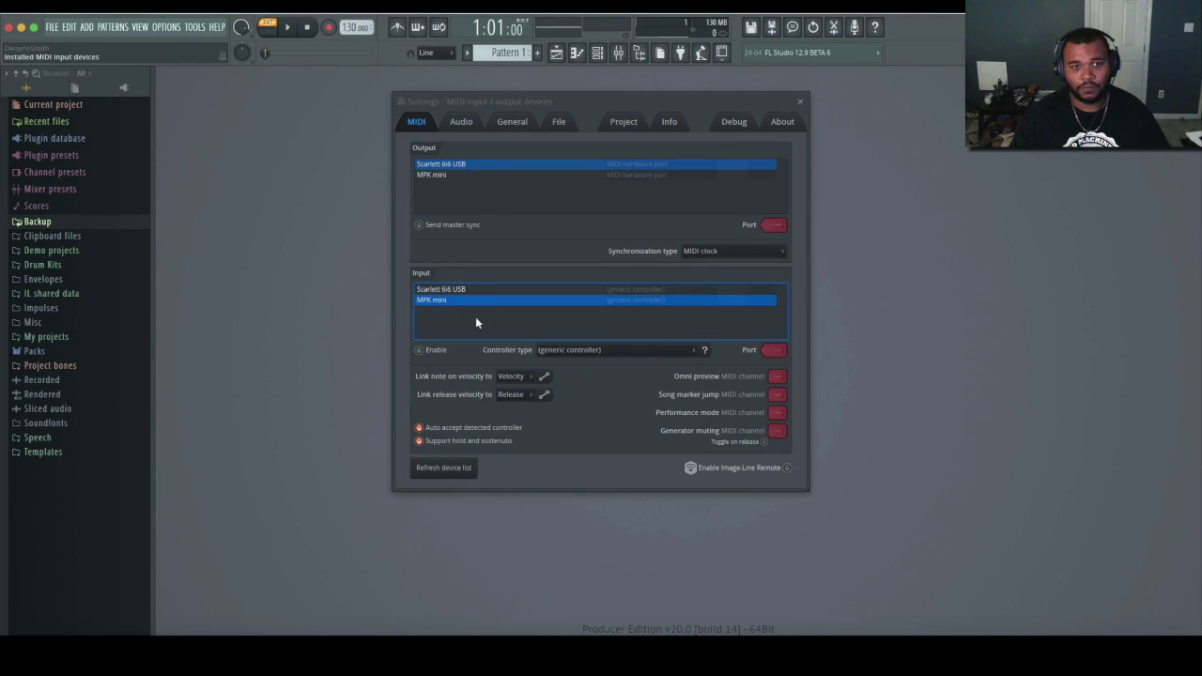
click(439, 350)
click(798, 101)
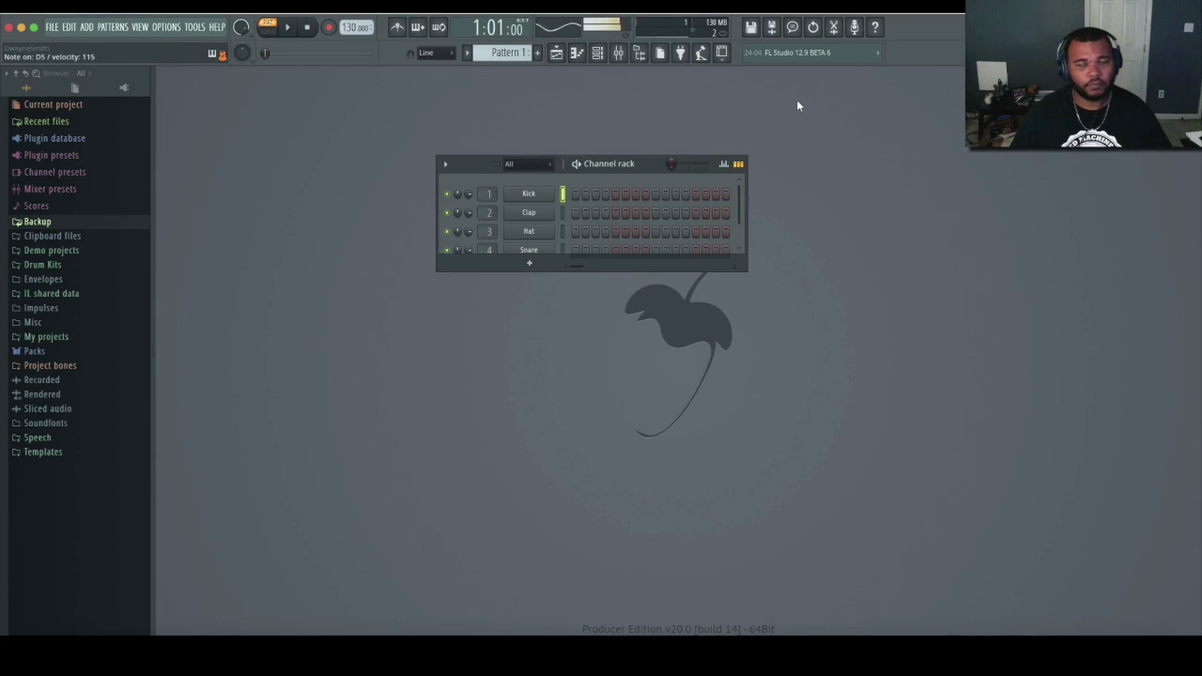
Keep Scarlett 6i6 USB at 44100 Hz as the audio device, then show the General settings page.
click(165, 26)
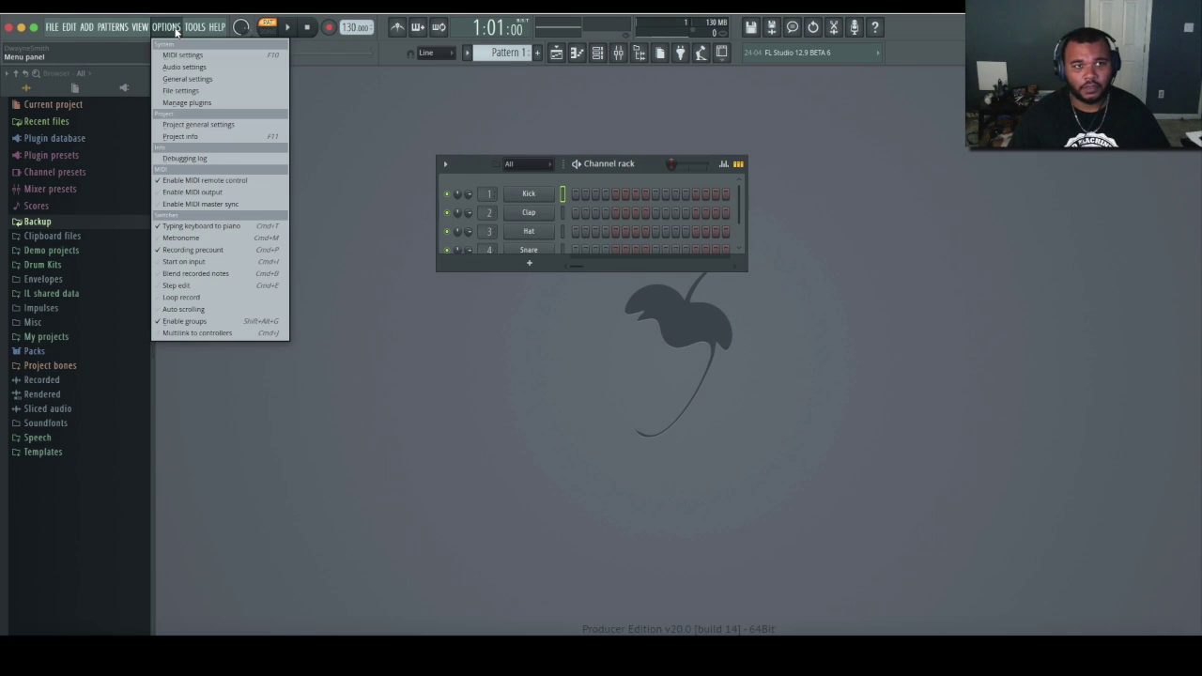
click(211, 67)
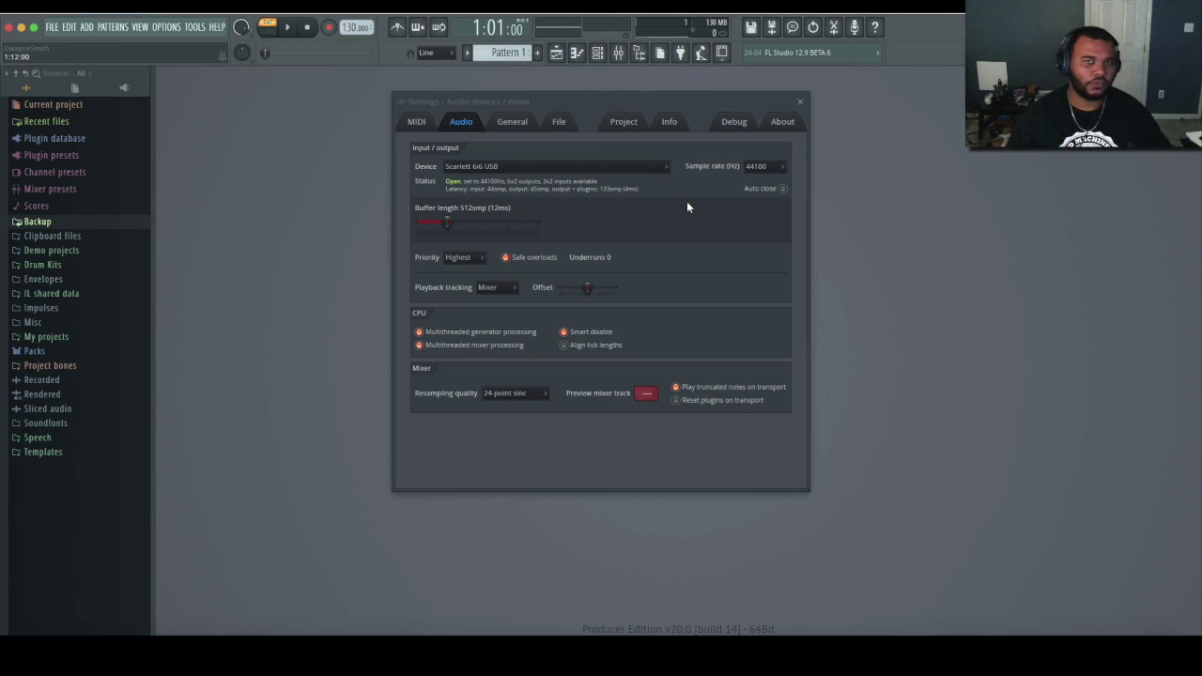
click(644, 167)
key(Escape)
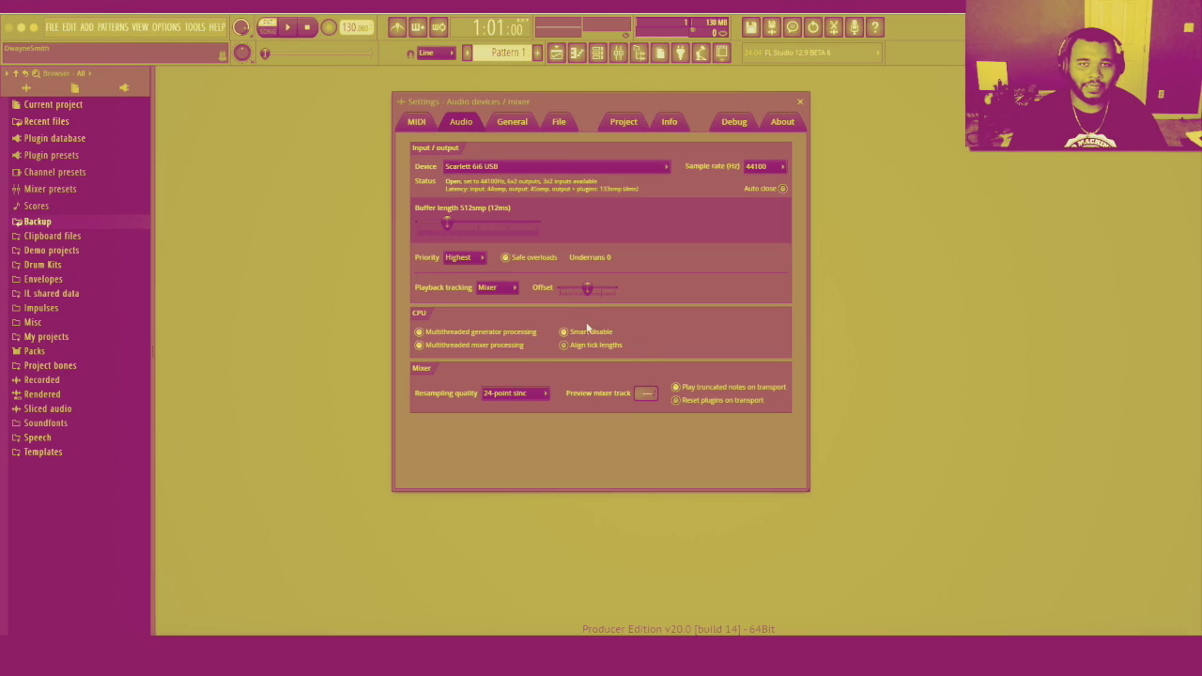
click(513, 121)
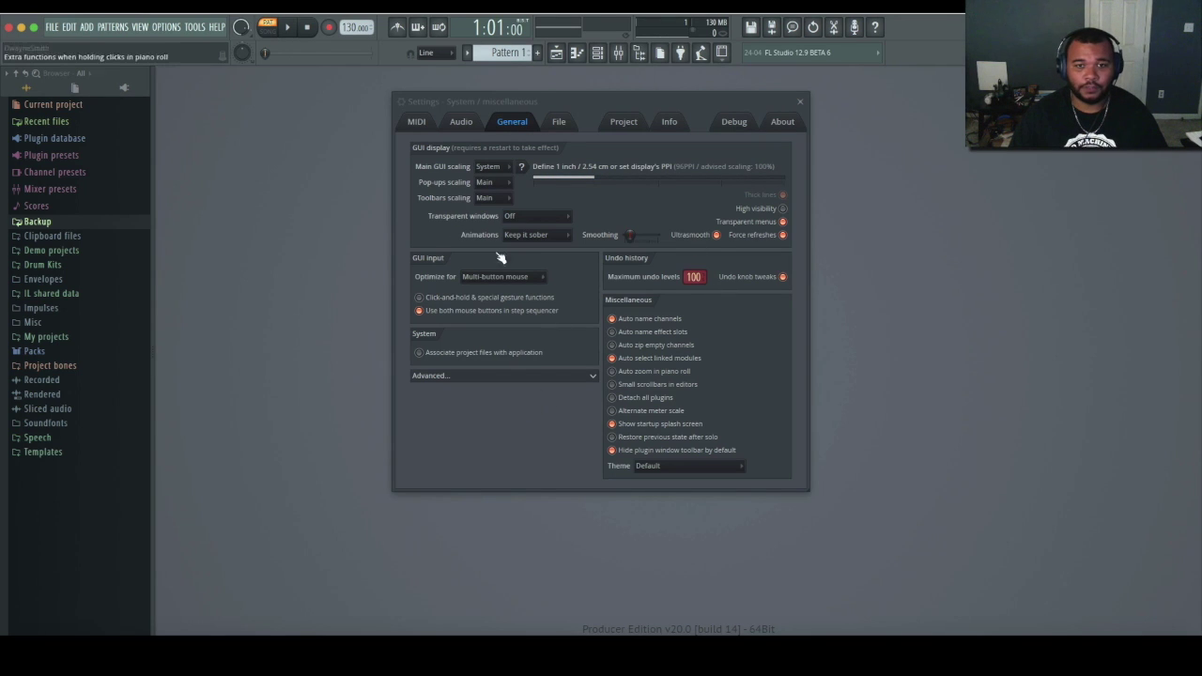
click(561, 122)
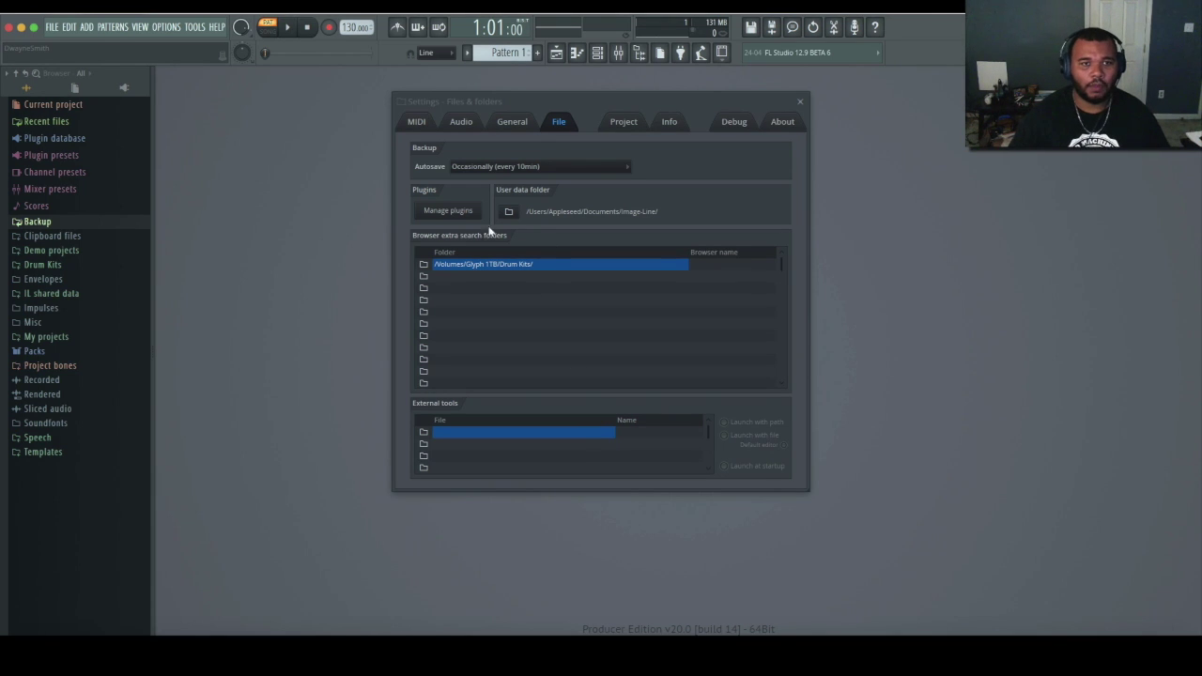
click(539, 166)
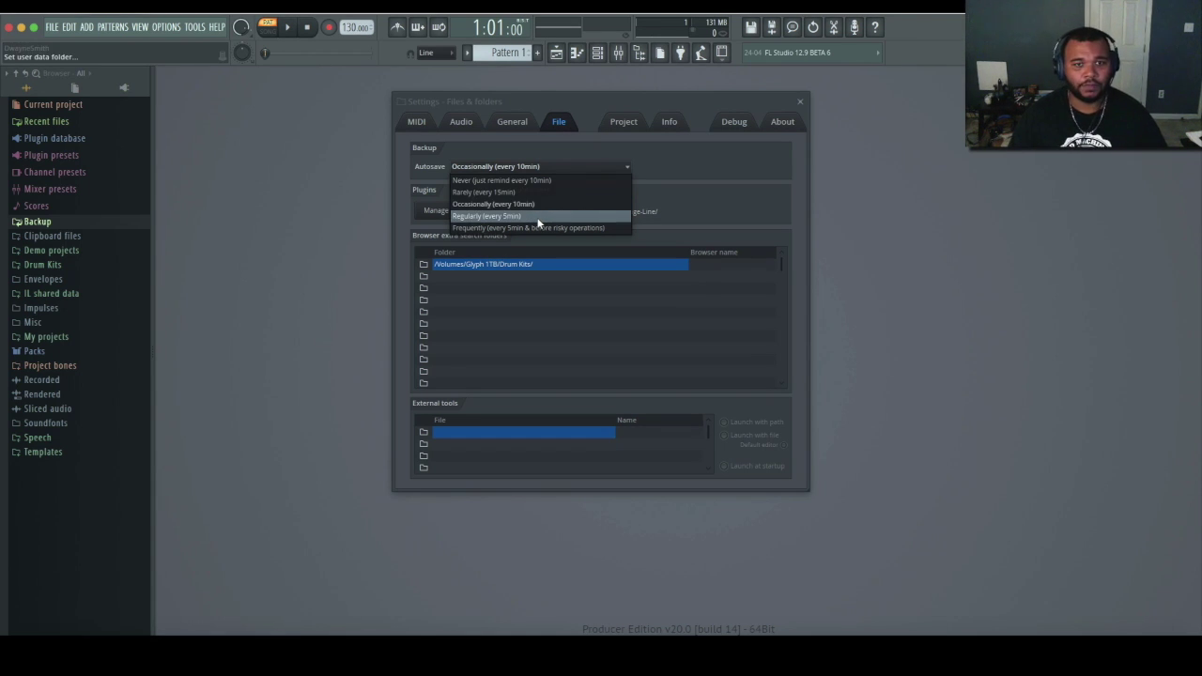
click(540, 204)
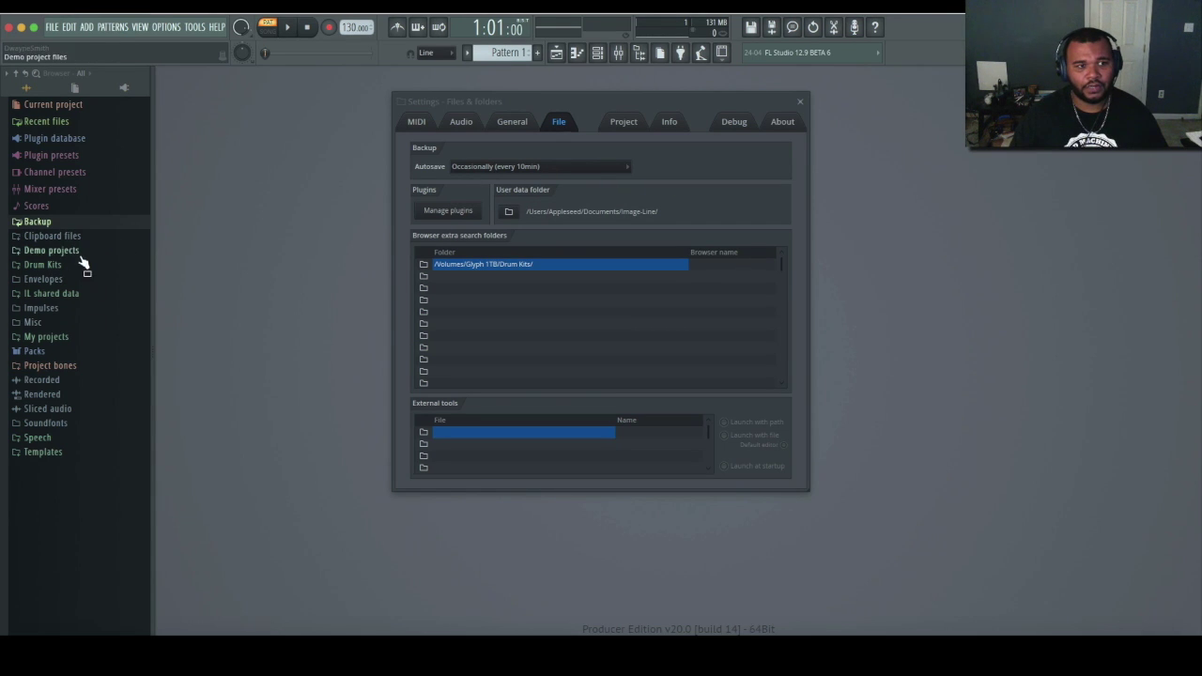
click(41, 223)
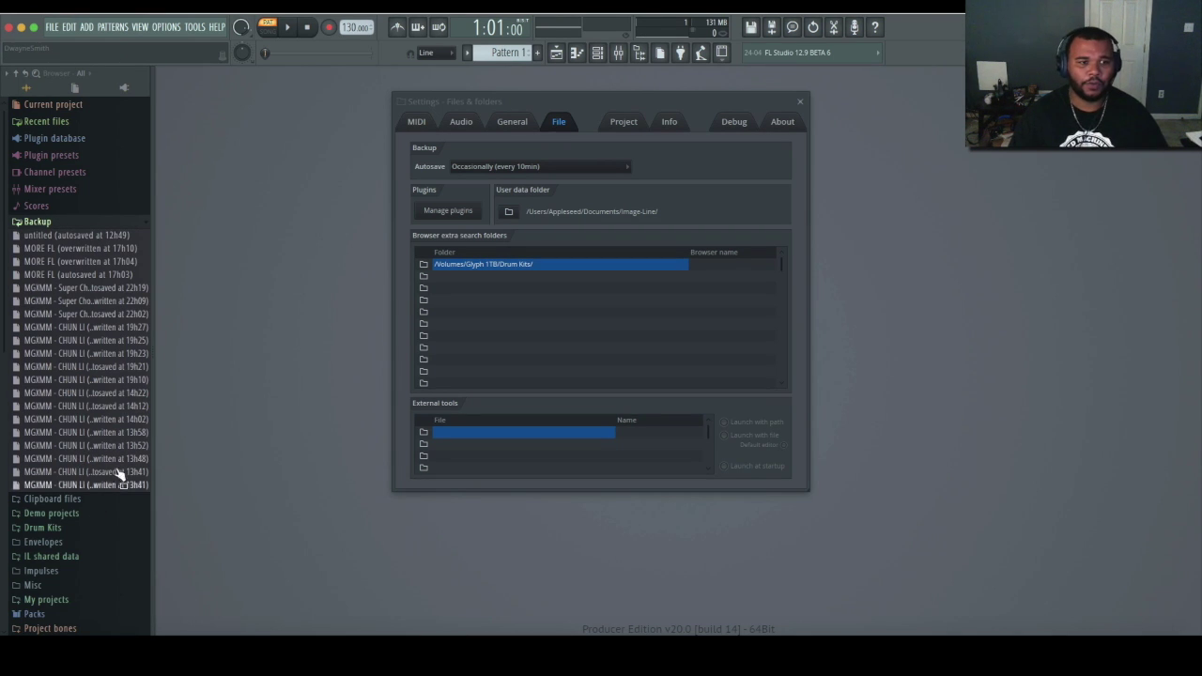
click(91, 224)
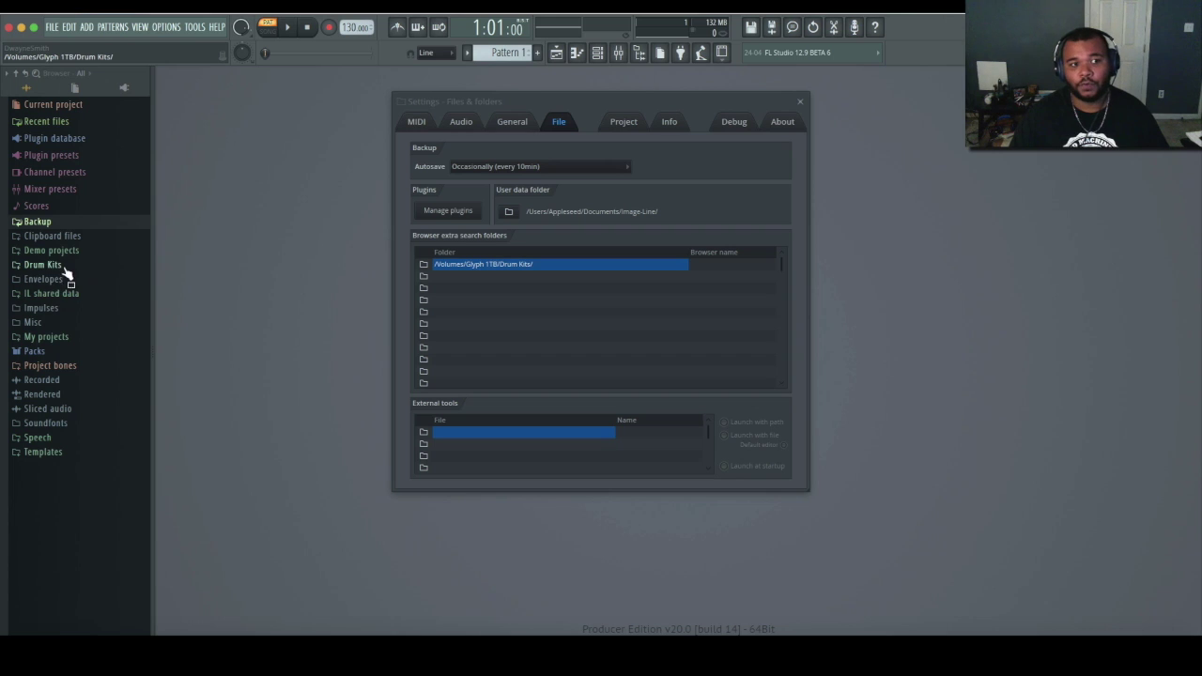
click(422, 277)
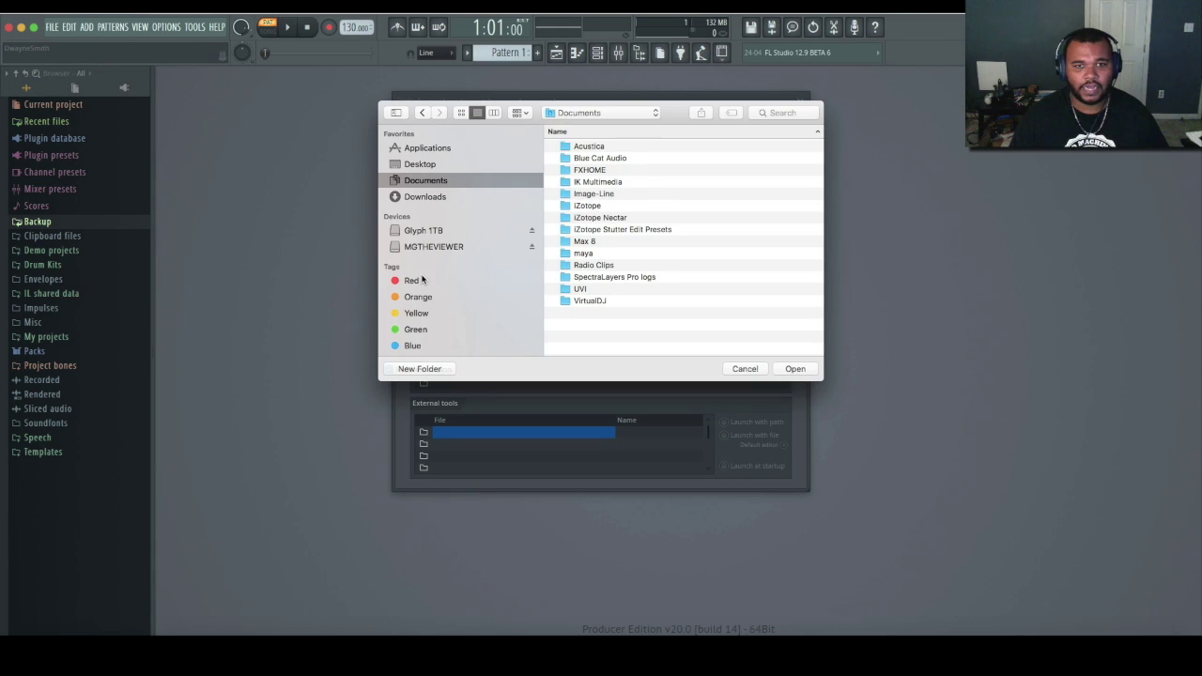
Cancel the extra search folder, close Settings, select Drum Kits in the browser and hide the Channel rack.
click(745, 368)
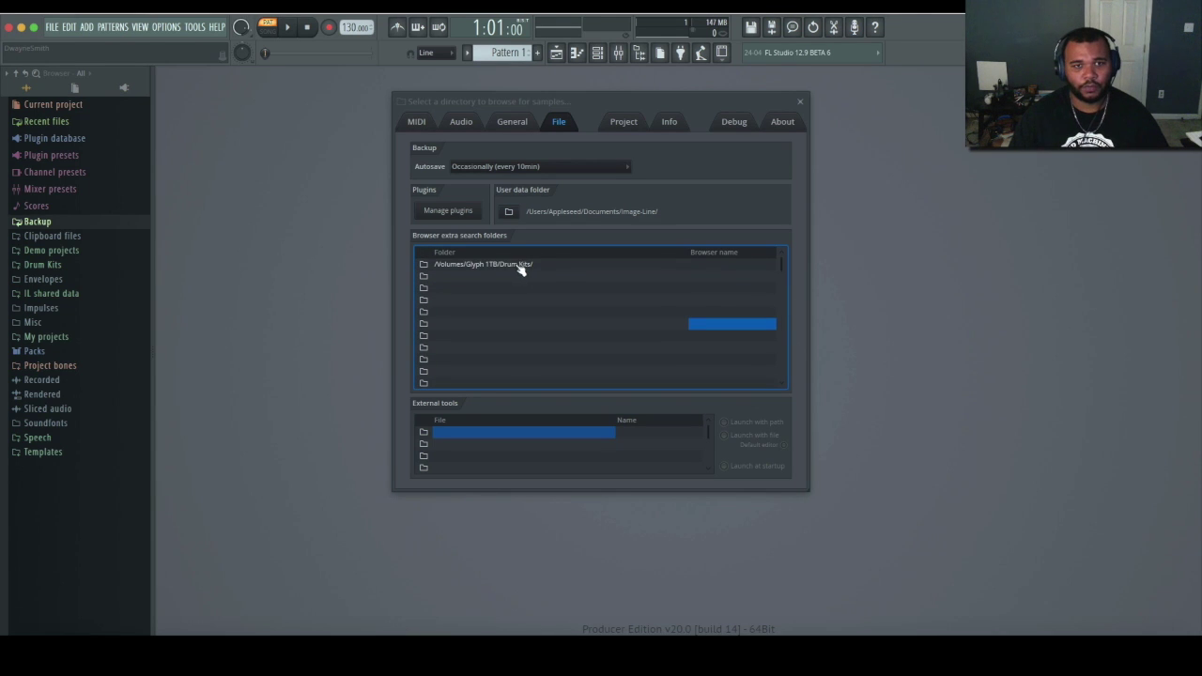
click(799, 103)
click(70, 266)
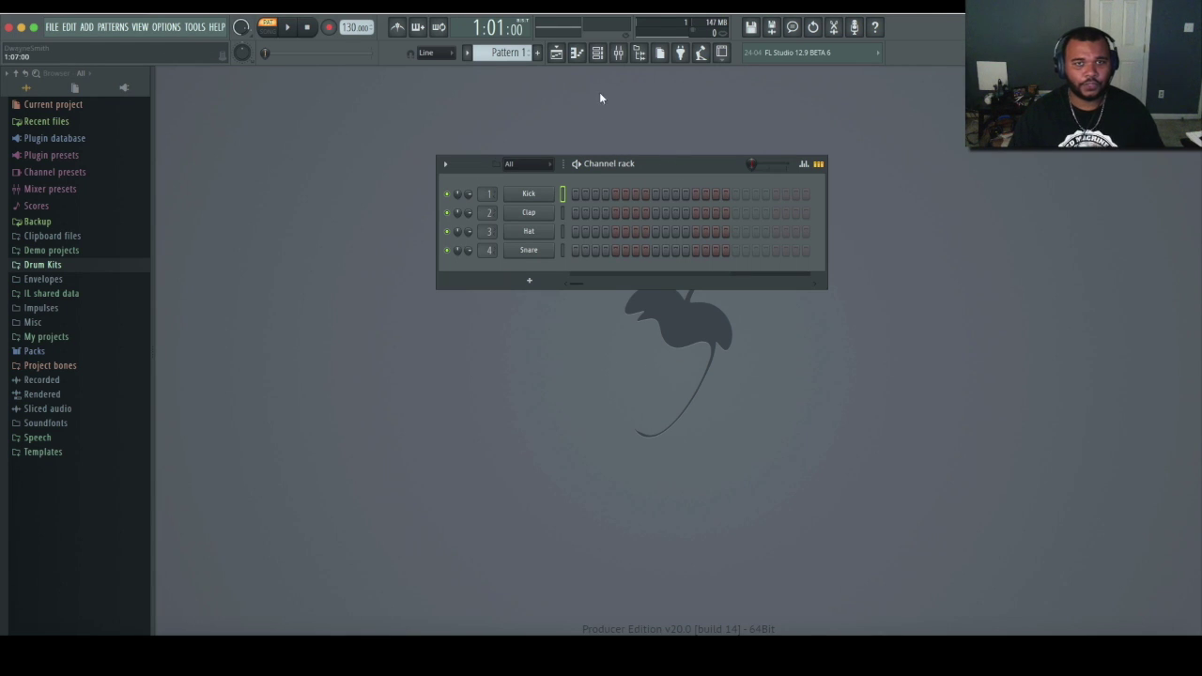
click(597, 52)
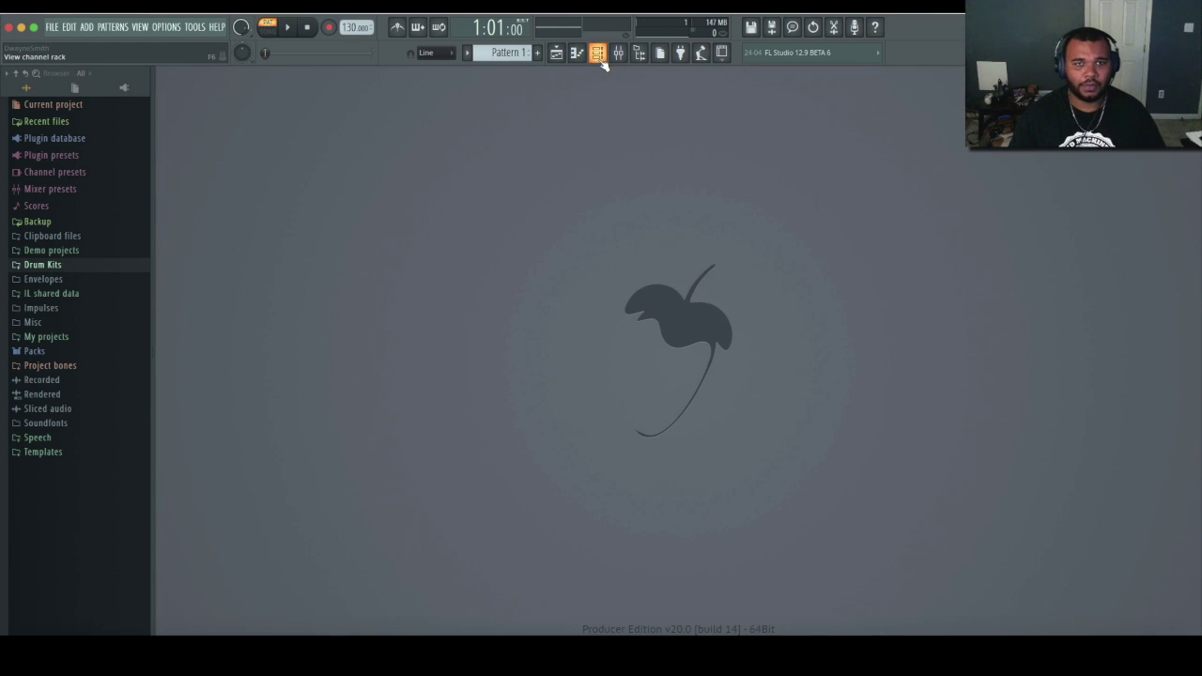
click(602, 59)
right_click(535, 194)
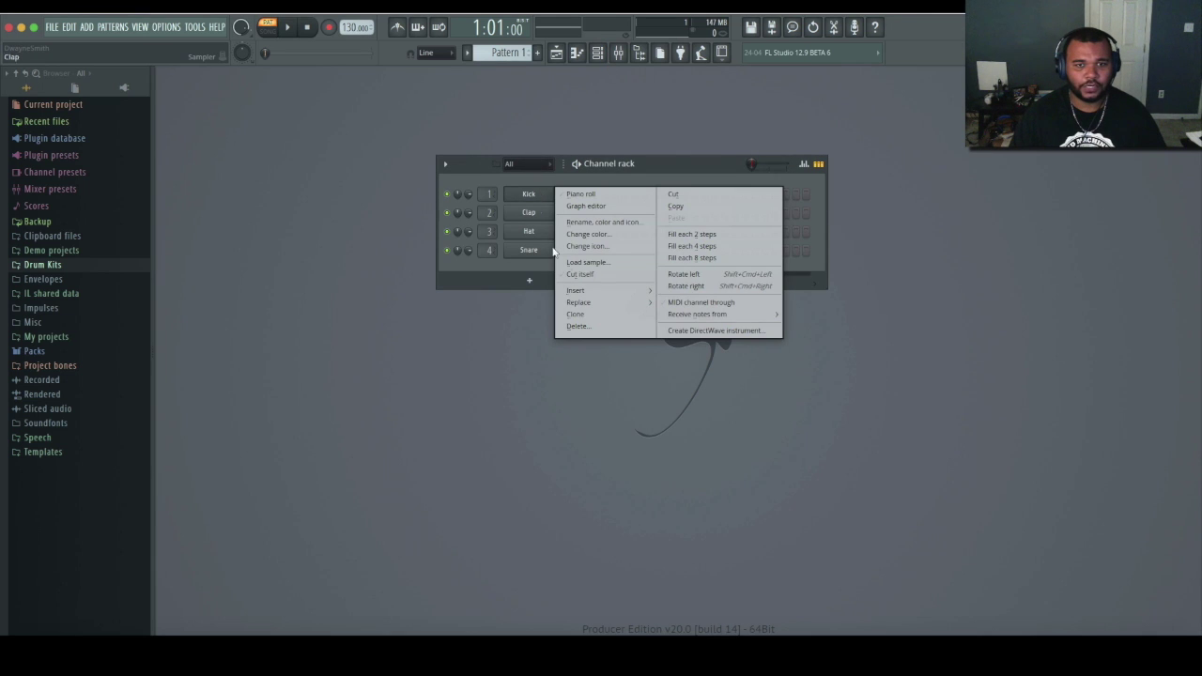
mouse_move(632, 293)
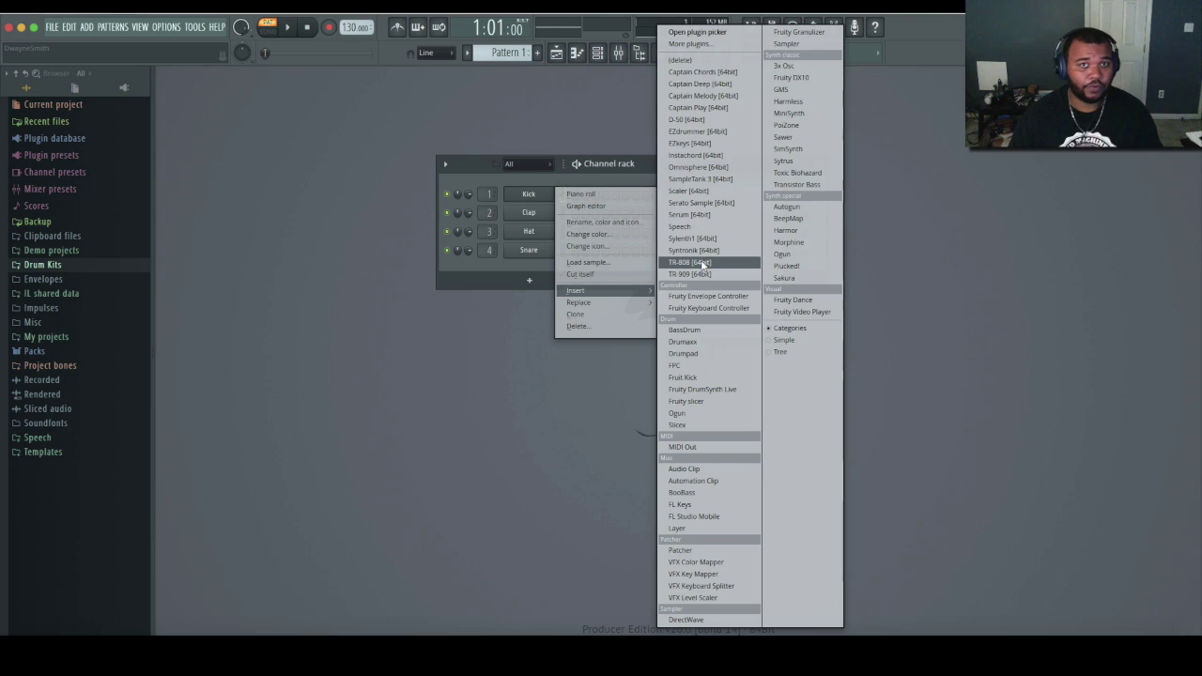
click(693, 47)
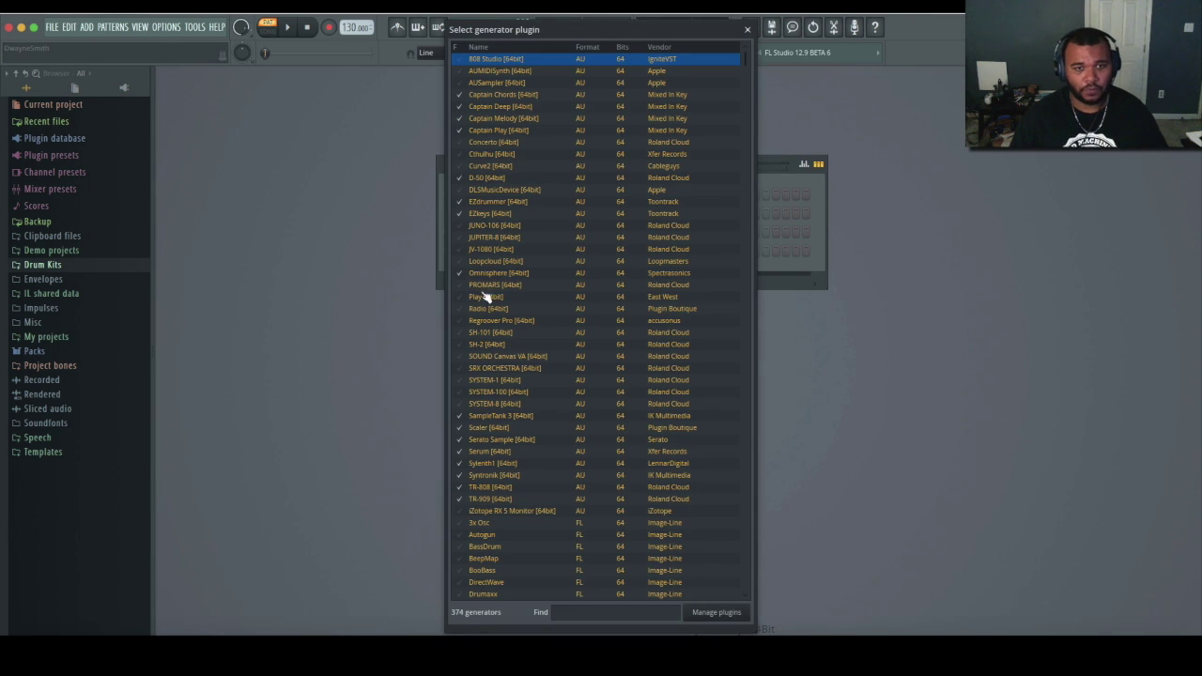
click(715, 612)
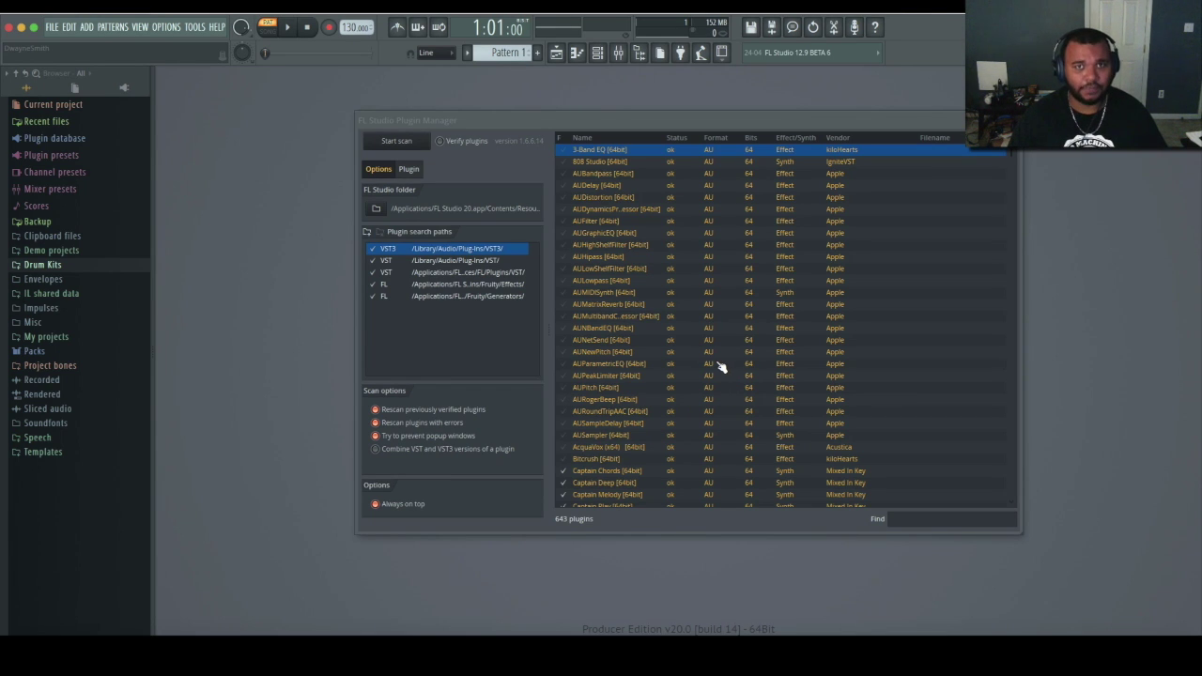
scroll(733, 349, down, 20)
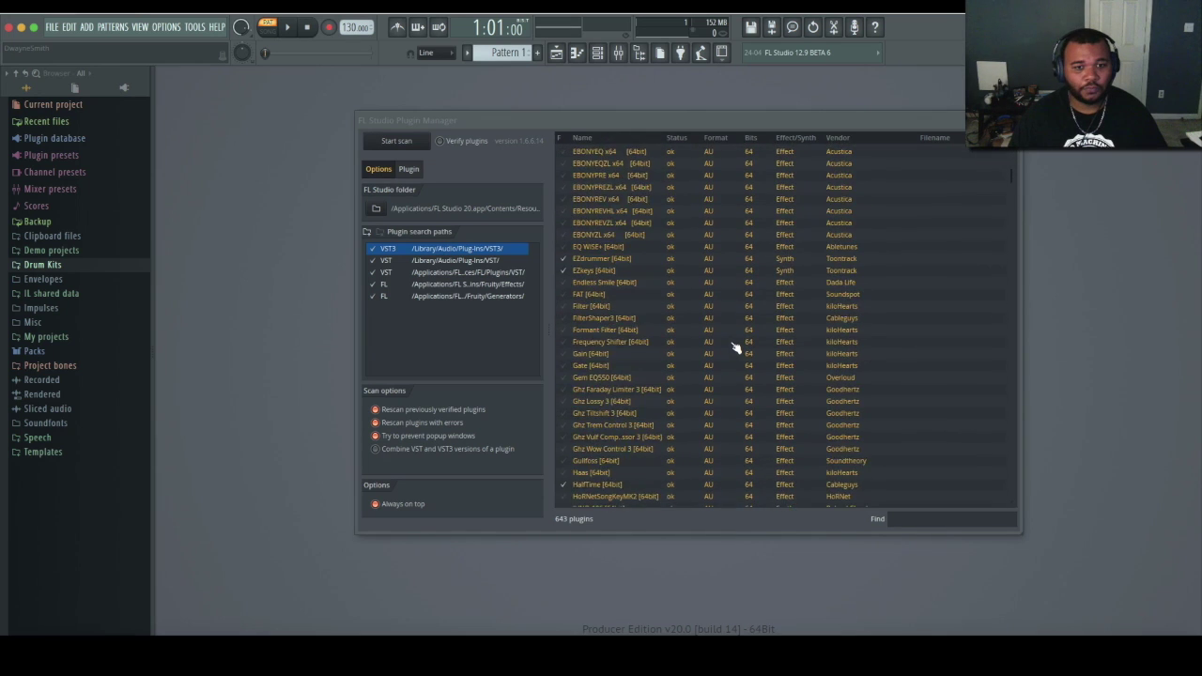
scroll(736, 347, down, 5)
click(917, 519)
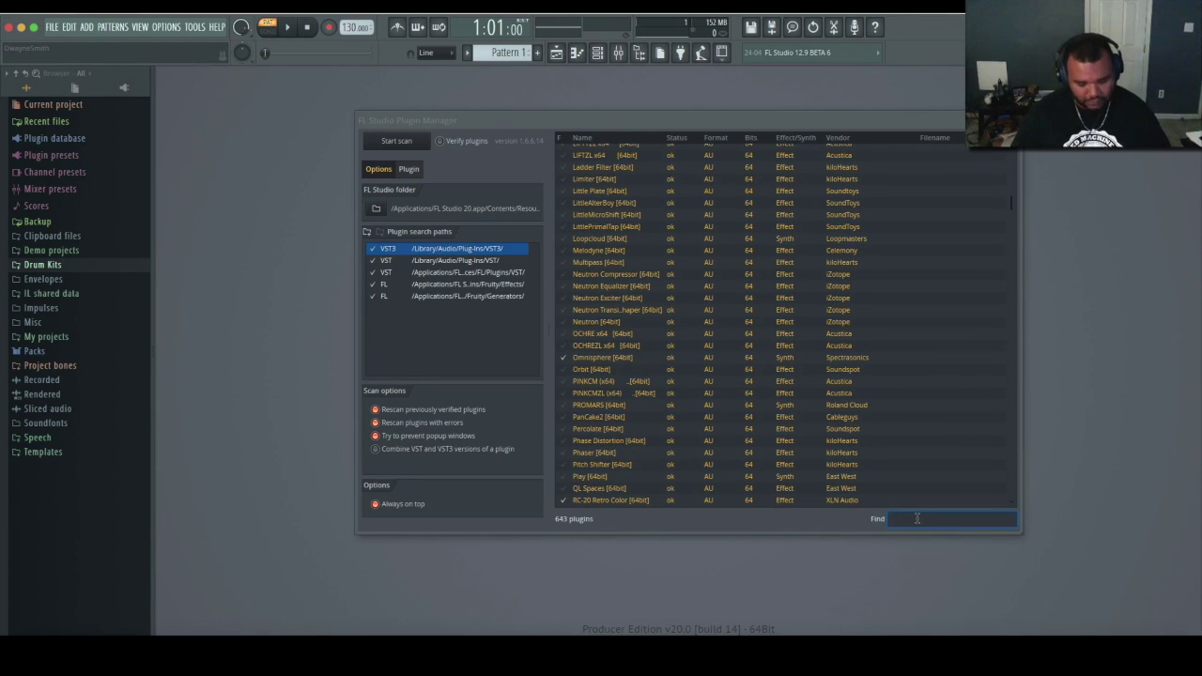
text(syl)
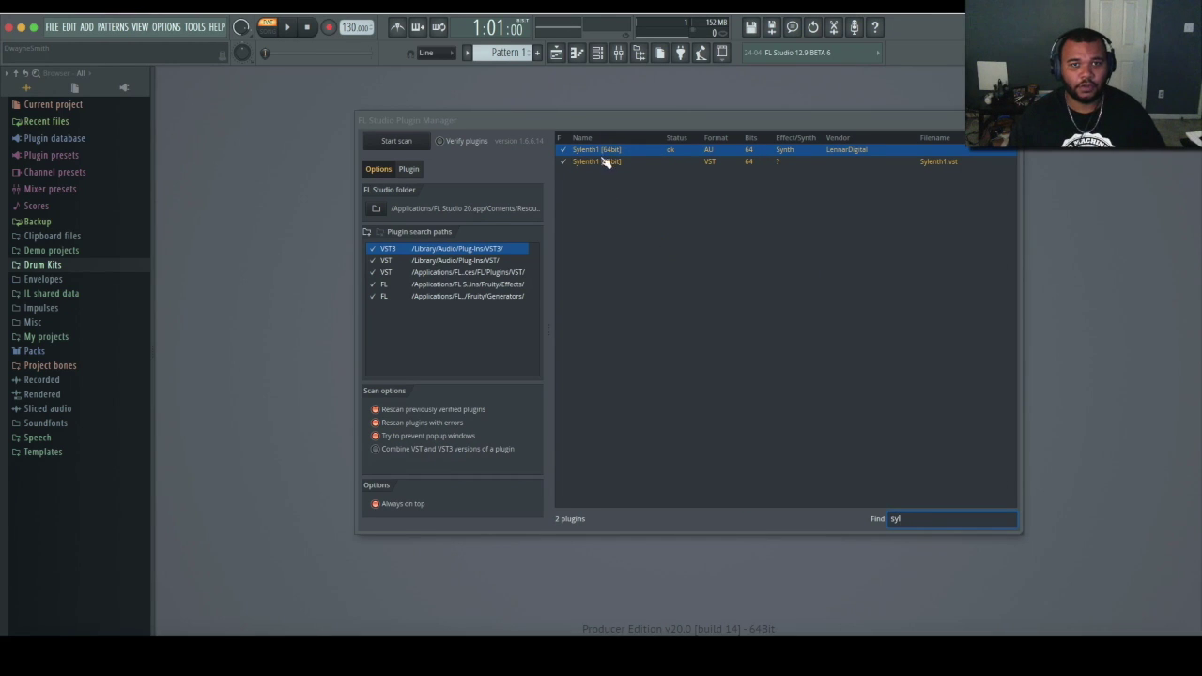
click(958, 113)
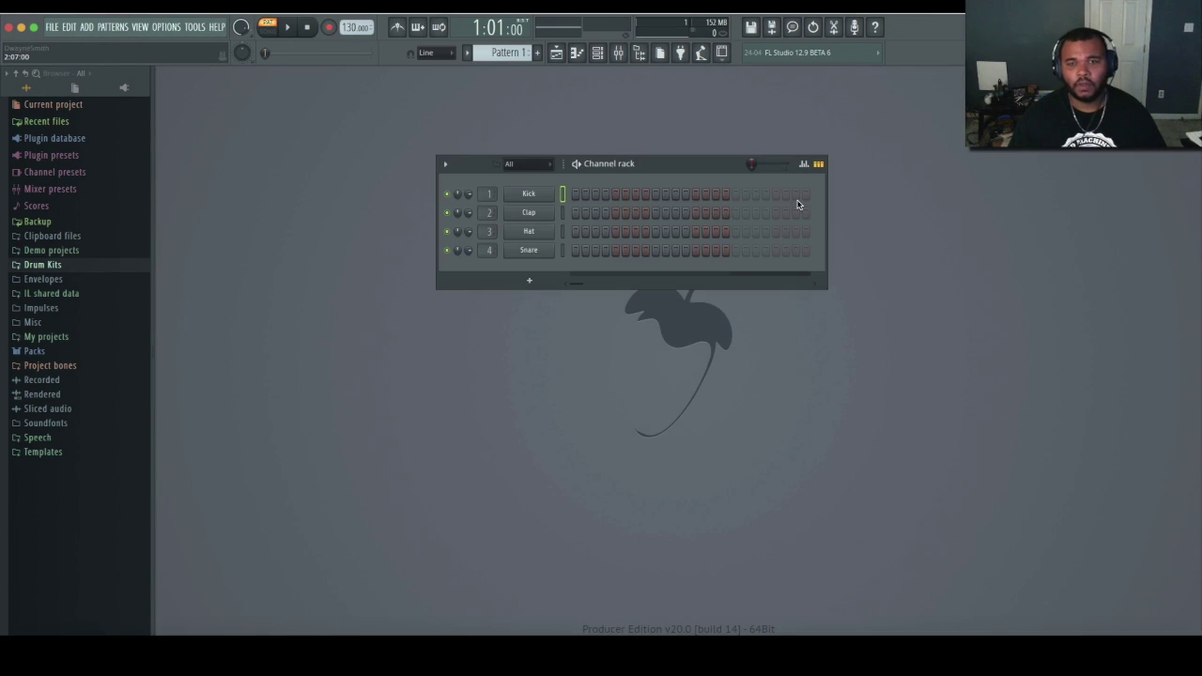
Insert Scaler as a new channel from the Kick channel menu and play its keyboard.
right_click(552, 194)
click(729, 192)
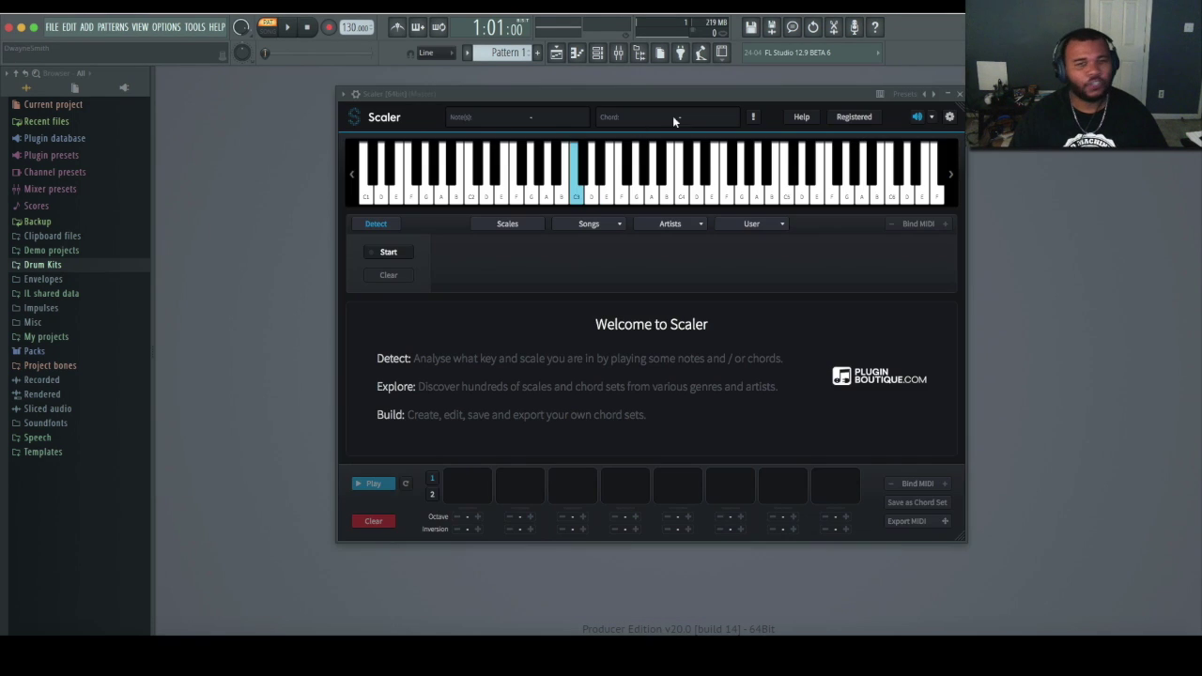
click(931, 118)
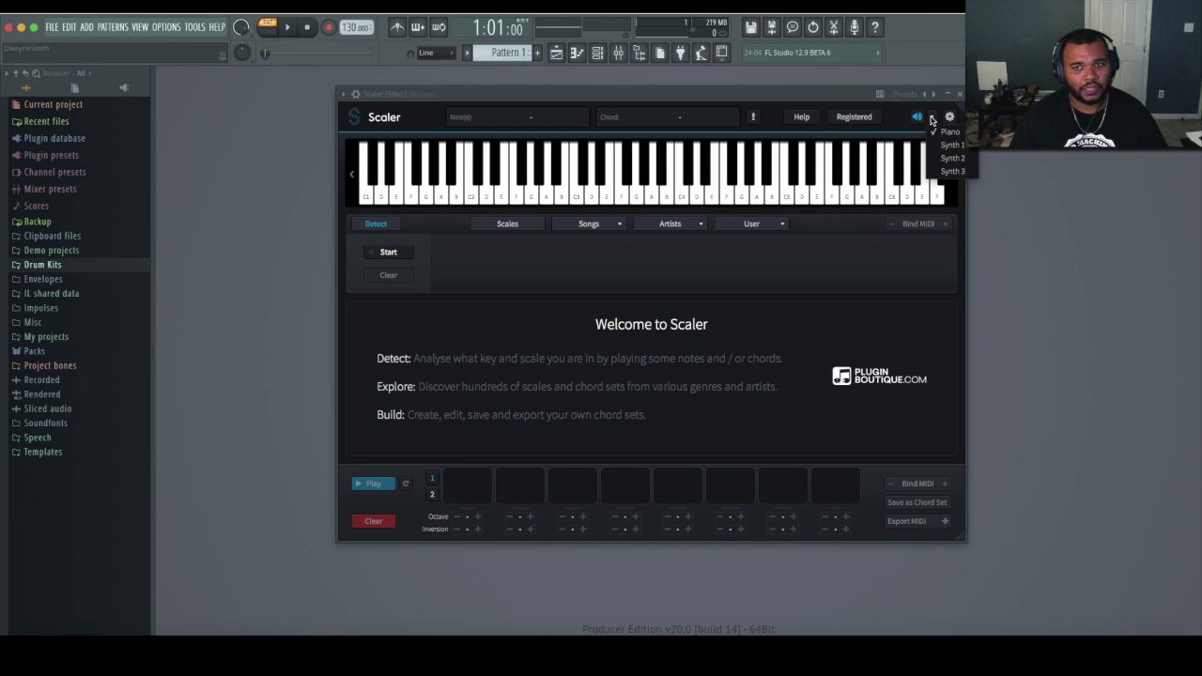
drag(726, 183, 502, 190)
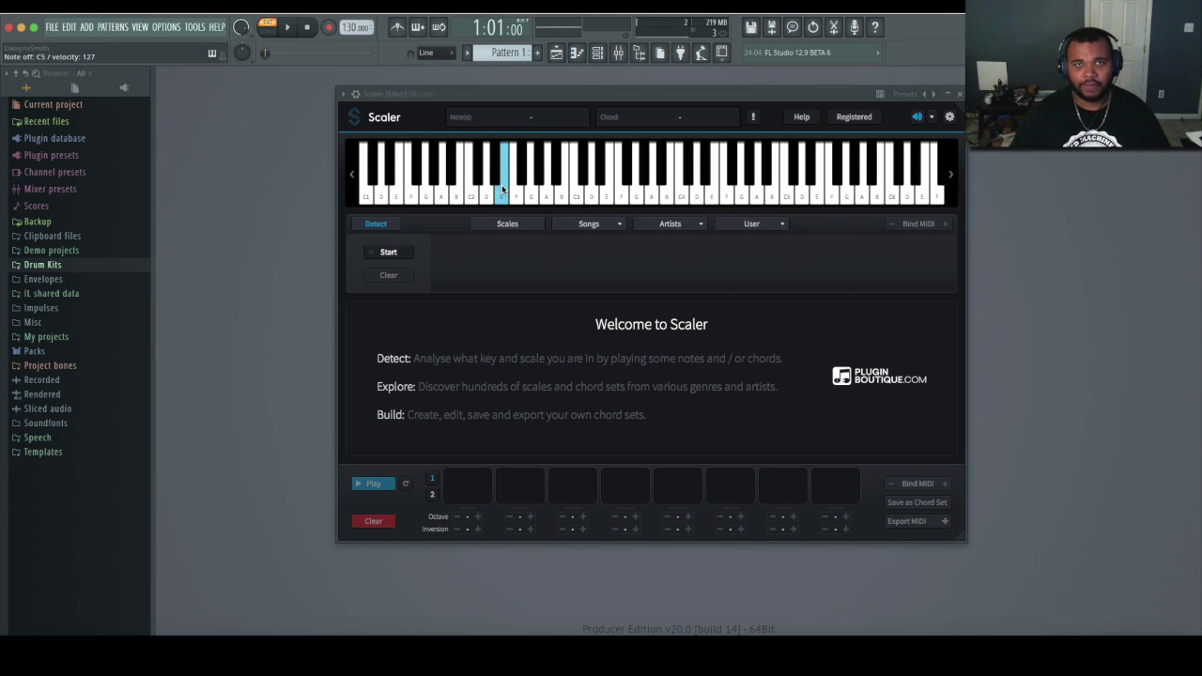
Load Scaler's Chill song chord set and raise the Channel rack to show every channel.
click(587, 228)
click(577, 291)
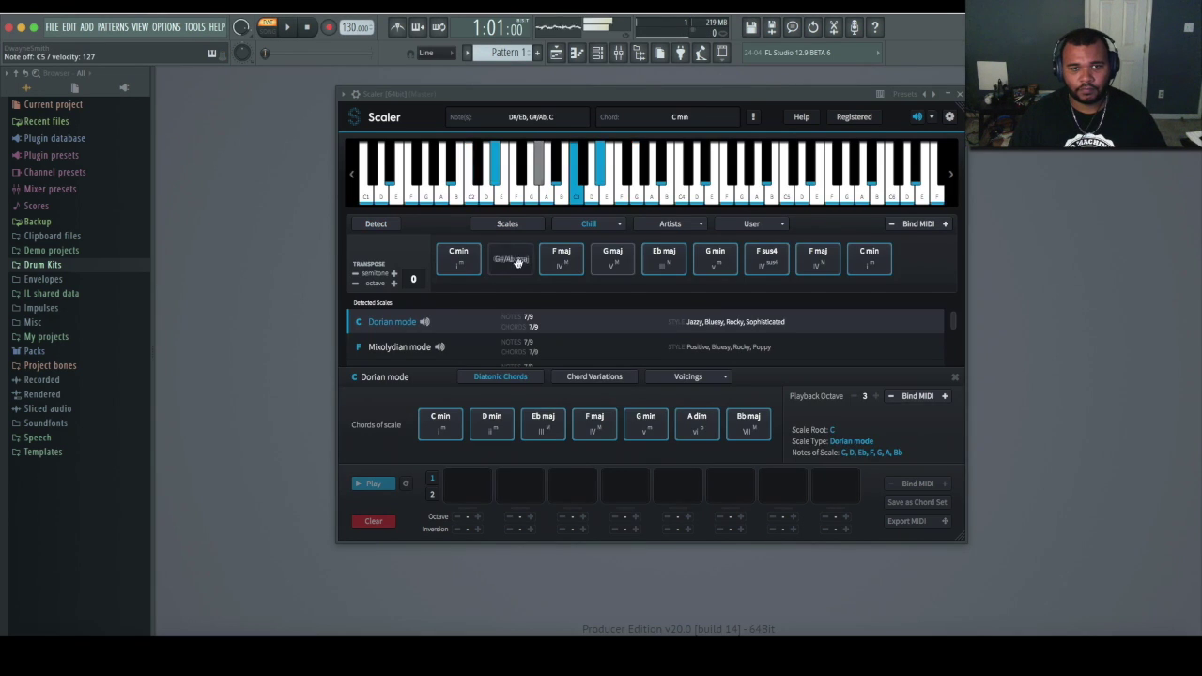
drag(756, 117, 737, 225)
drag(699, 166, 696, 97)
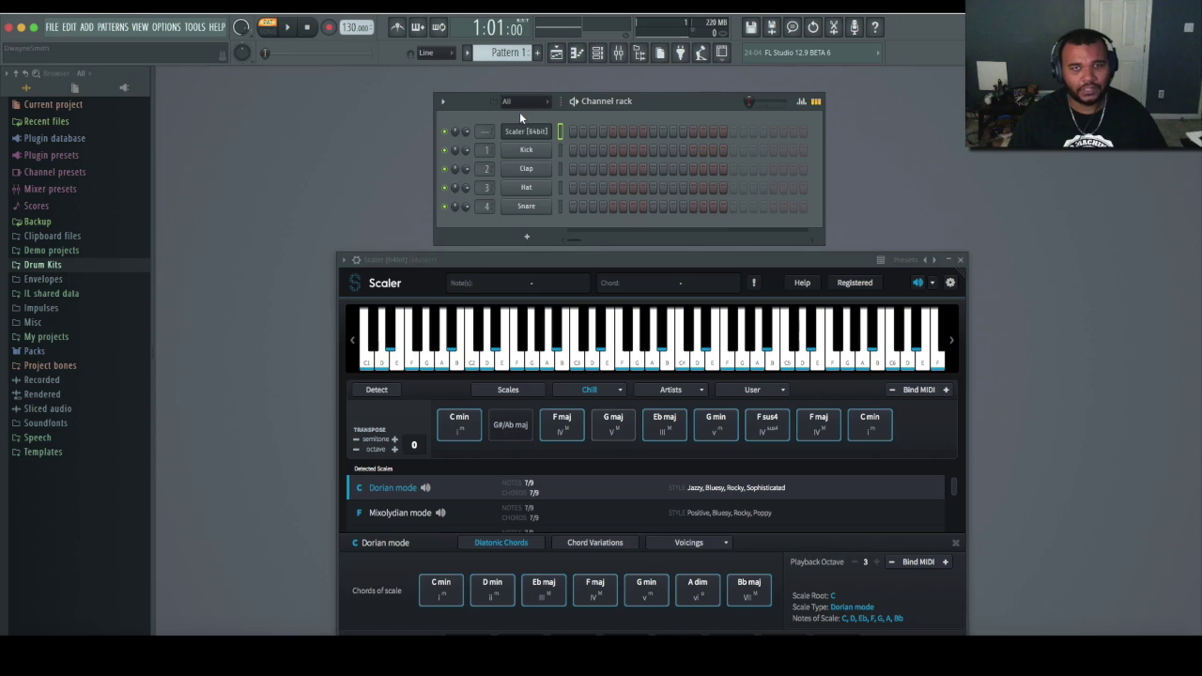
Insert a Serum channel and set its volume to 59%.
right_click(535, 132)
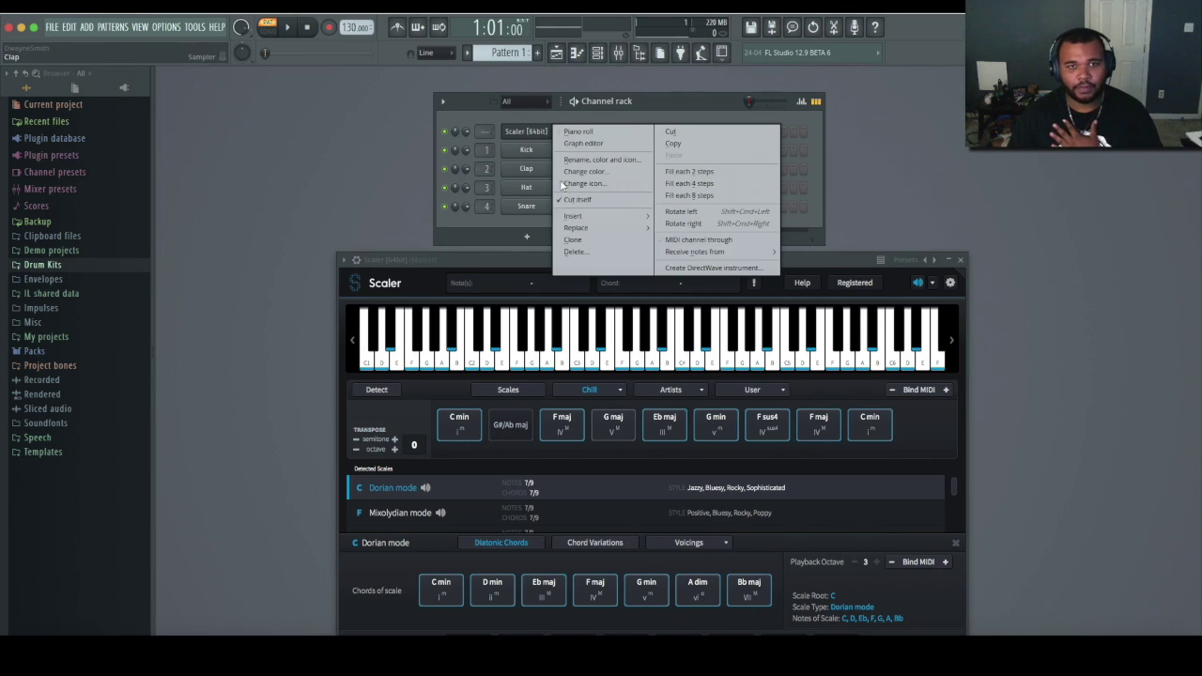
mouse_move(625, 218)
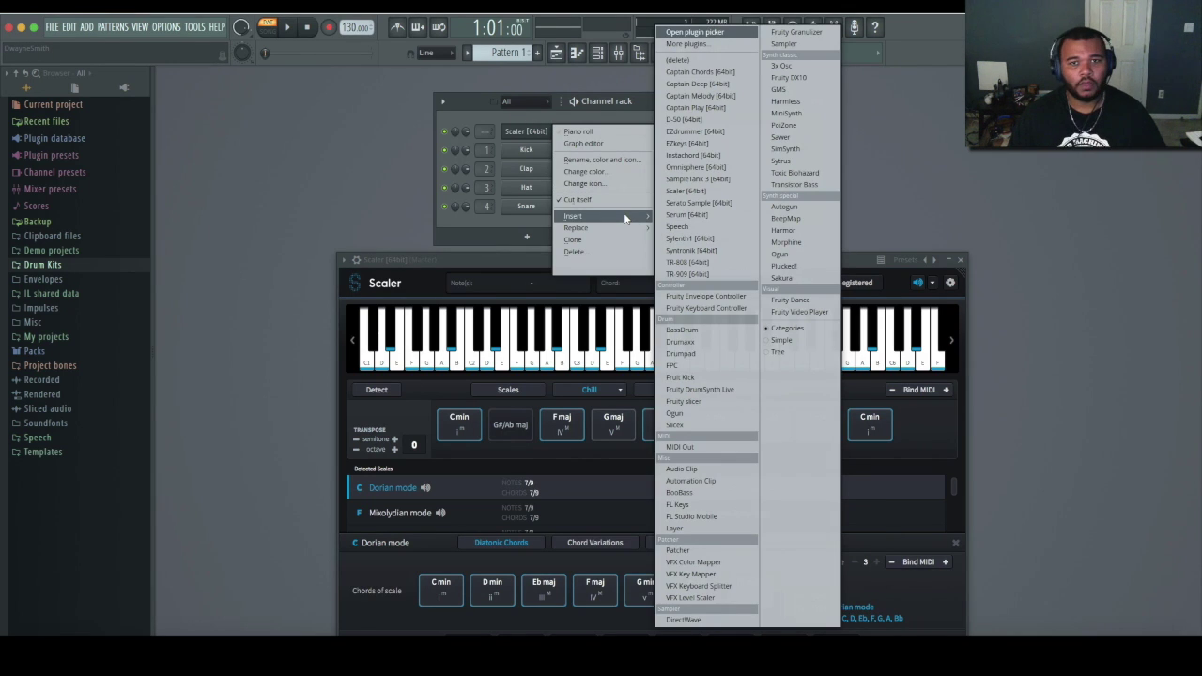
click(687, 214)
click(422, 198)
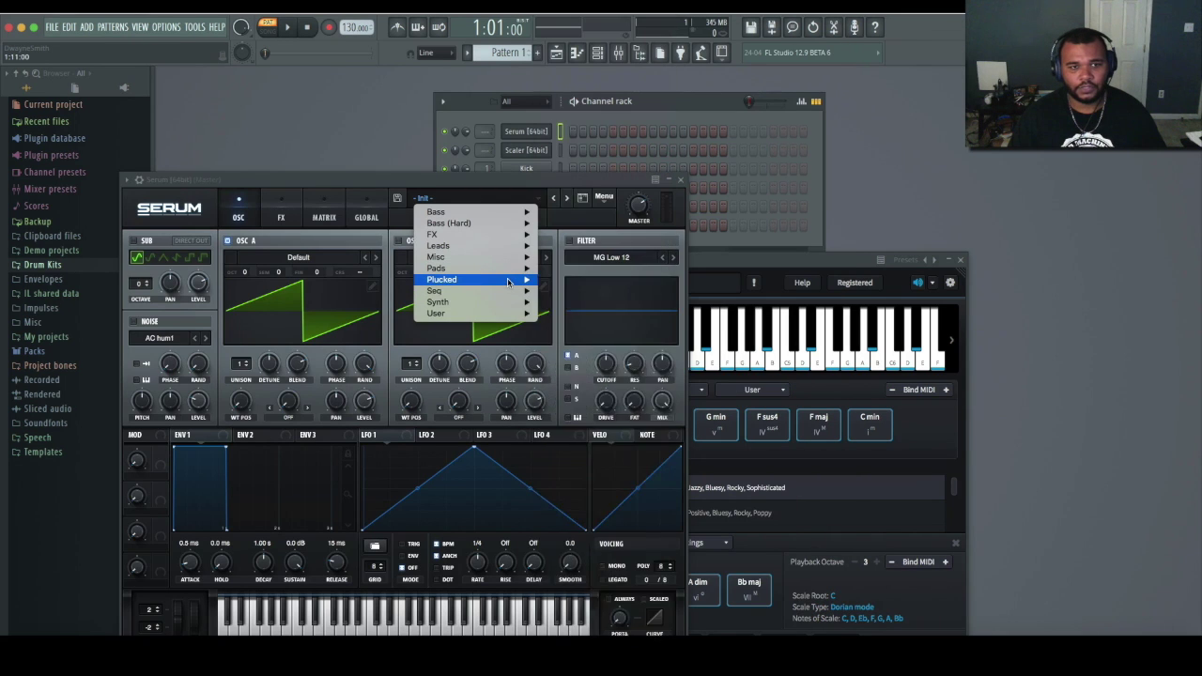
key(Escape)
drag(463, 136, 464, 150)
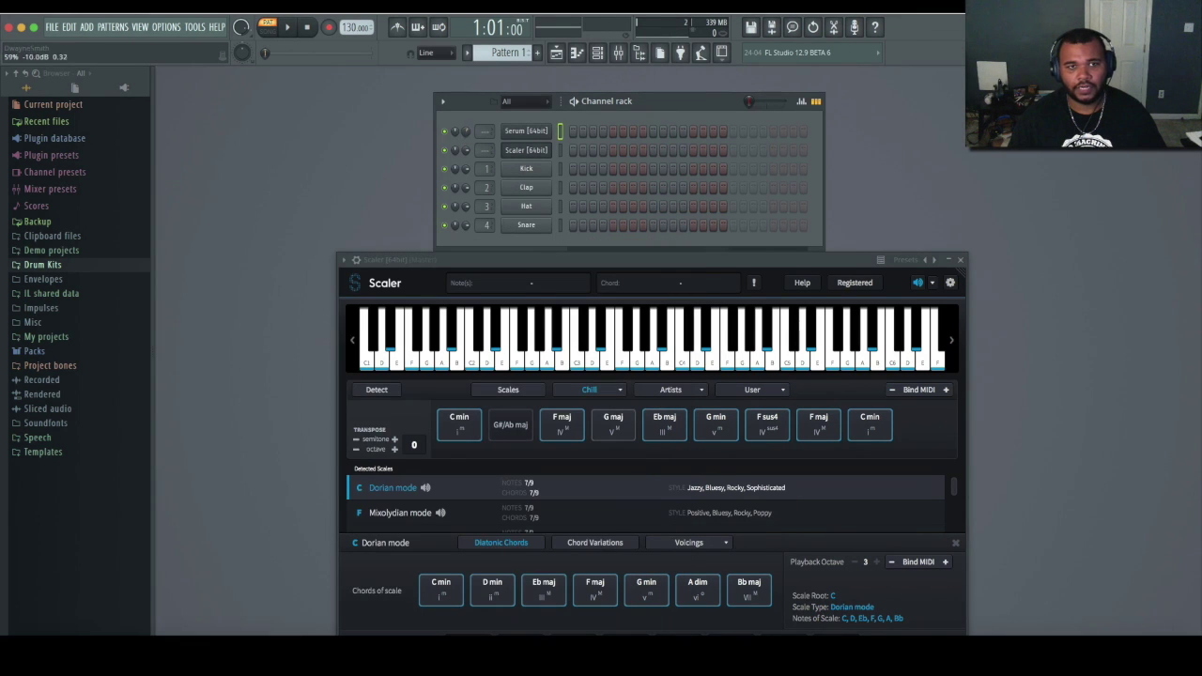
Show Scaler's plugin settings page with its MIDI ports, then close the Scaler window.
drag(483, 258, 461, 153)
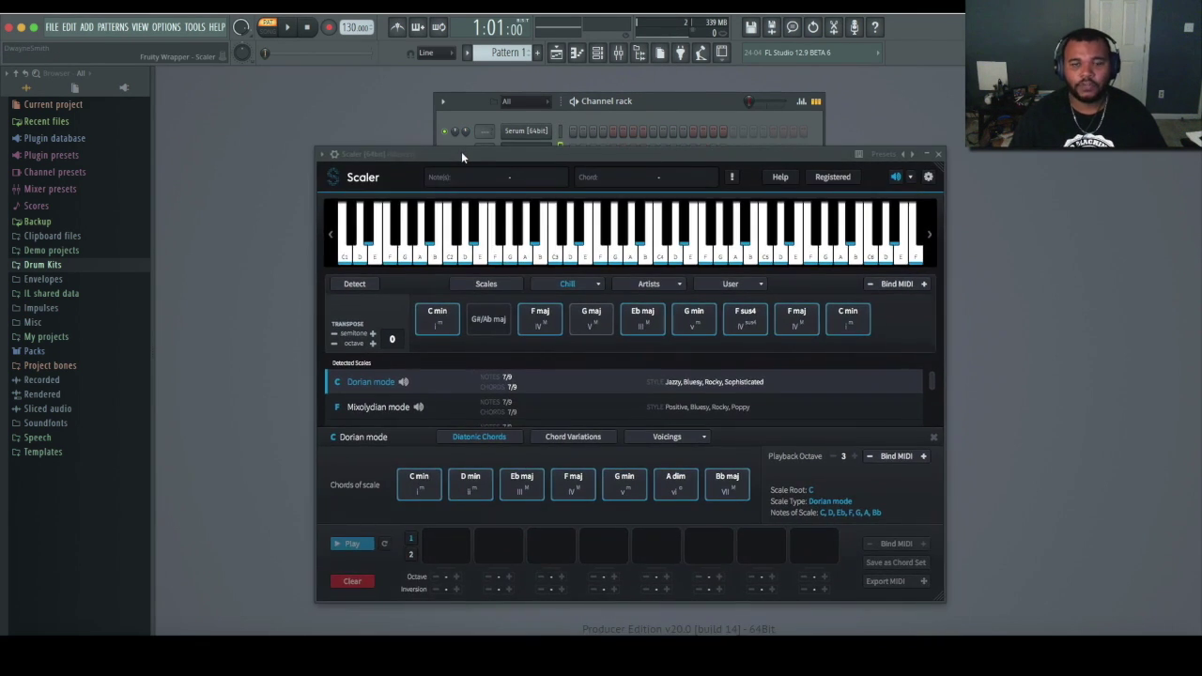
click(335, 154)
click(367, 182)
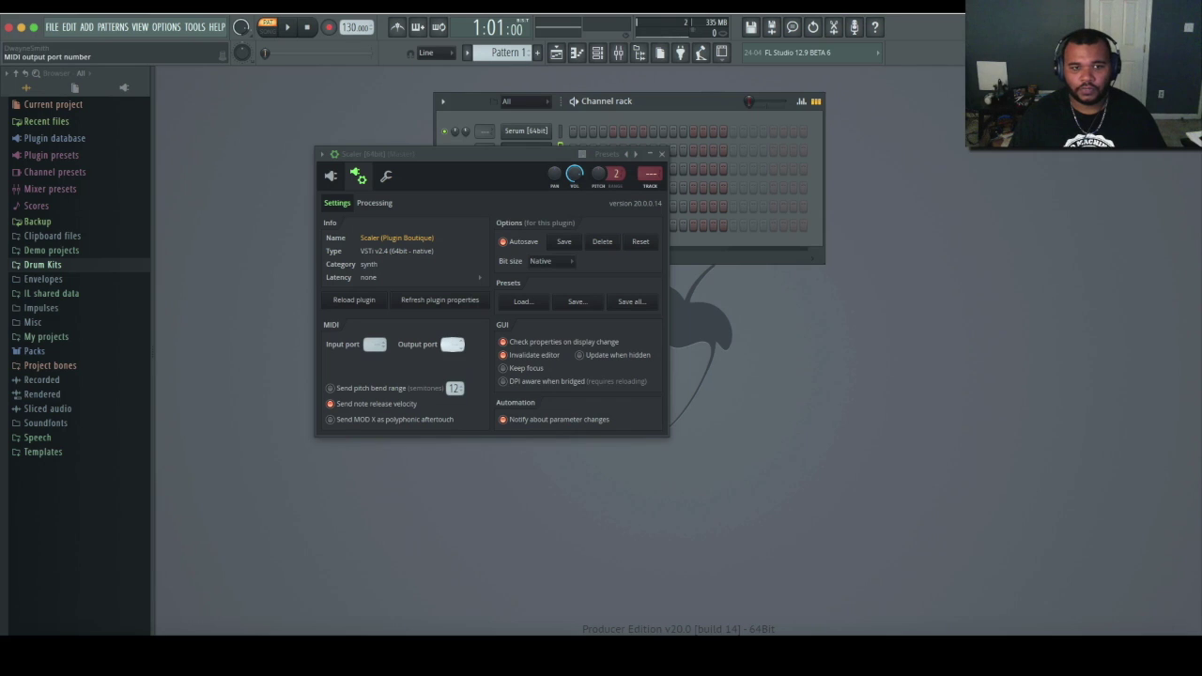
click(661, 153)
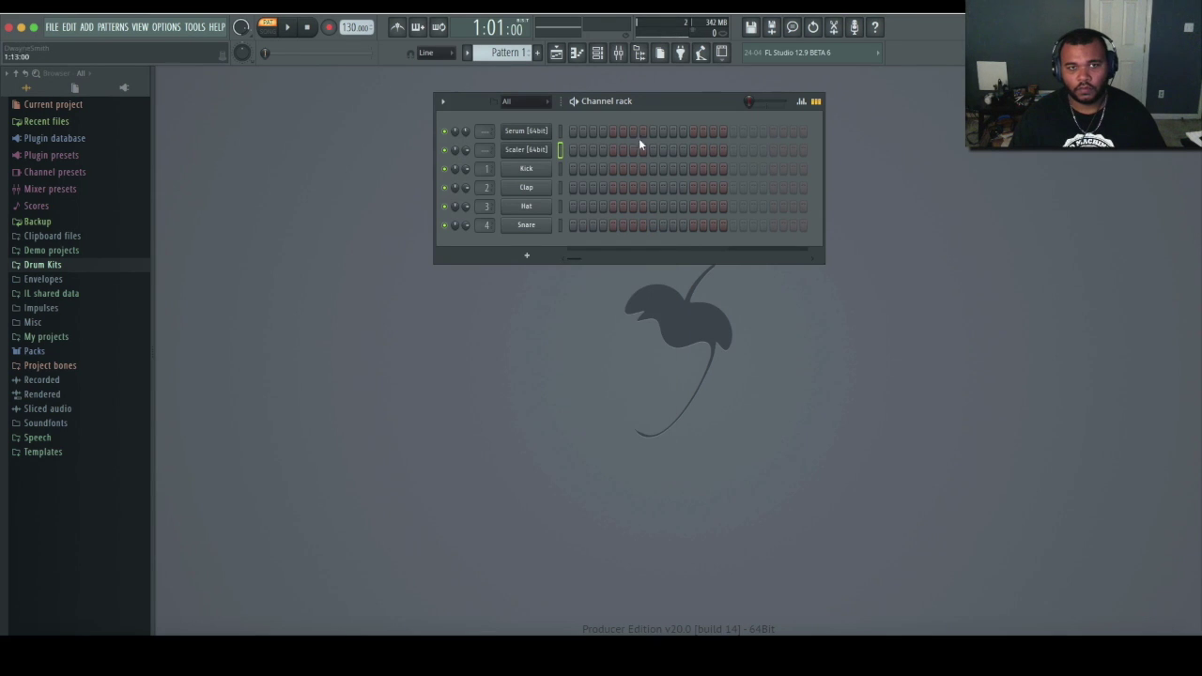
Set Serum's MIDI input port in its wrapper settings so it receives Scaler's chords.
click(528, 131)
drag(542, 179, 706, 180)
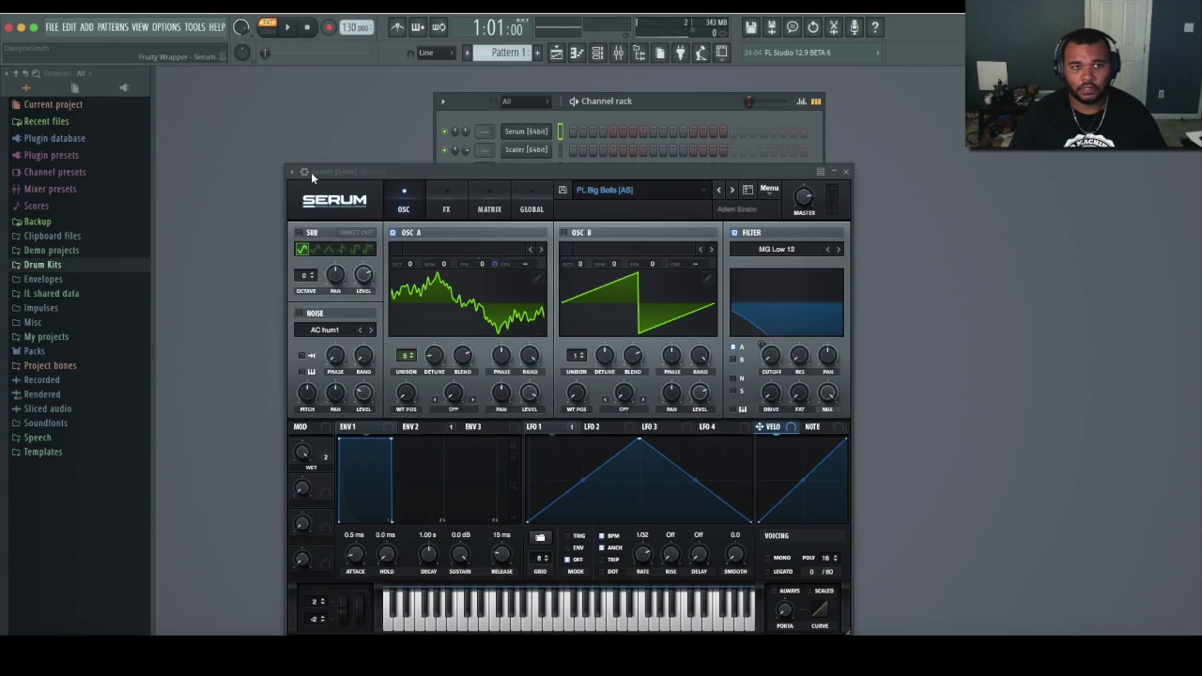
click(329, 193)
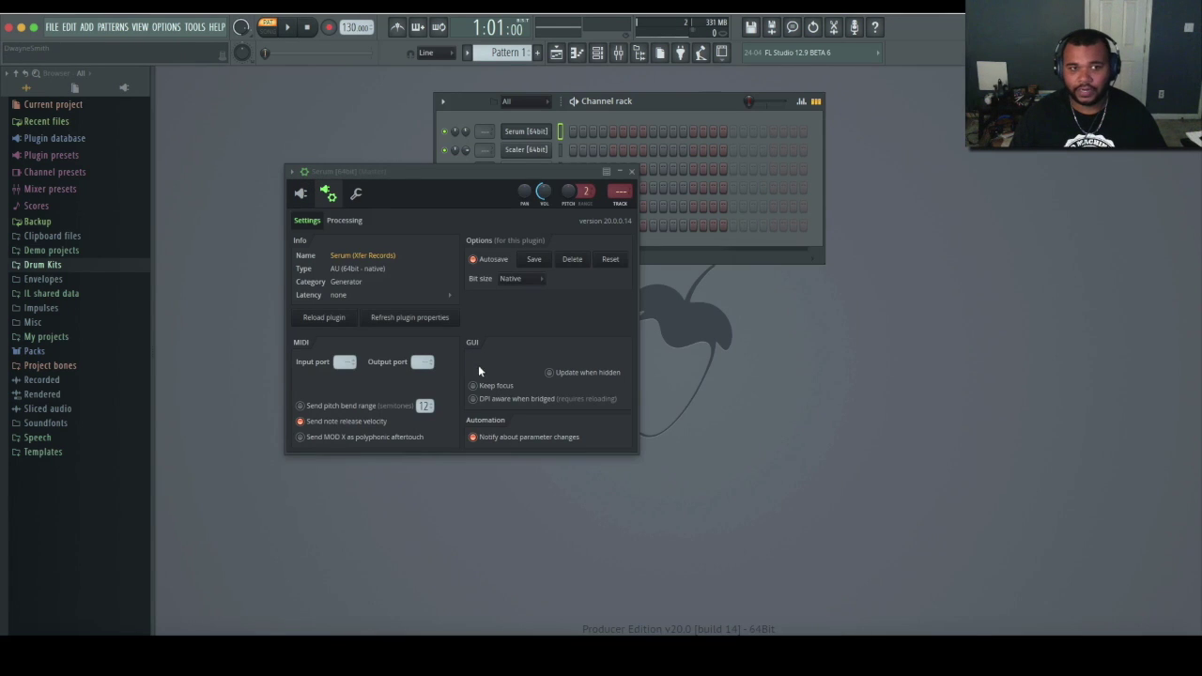
click(342, 363)
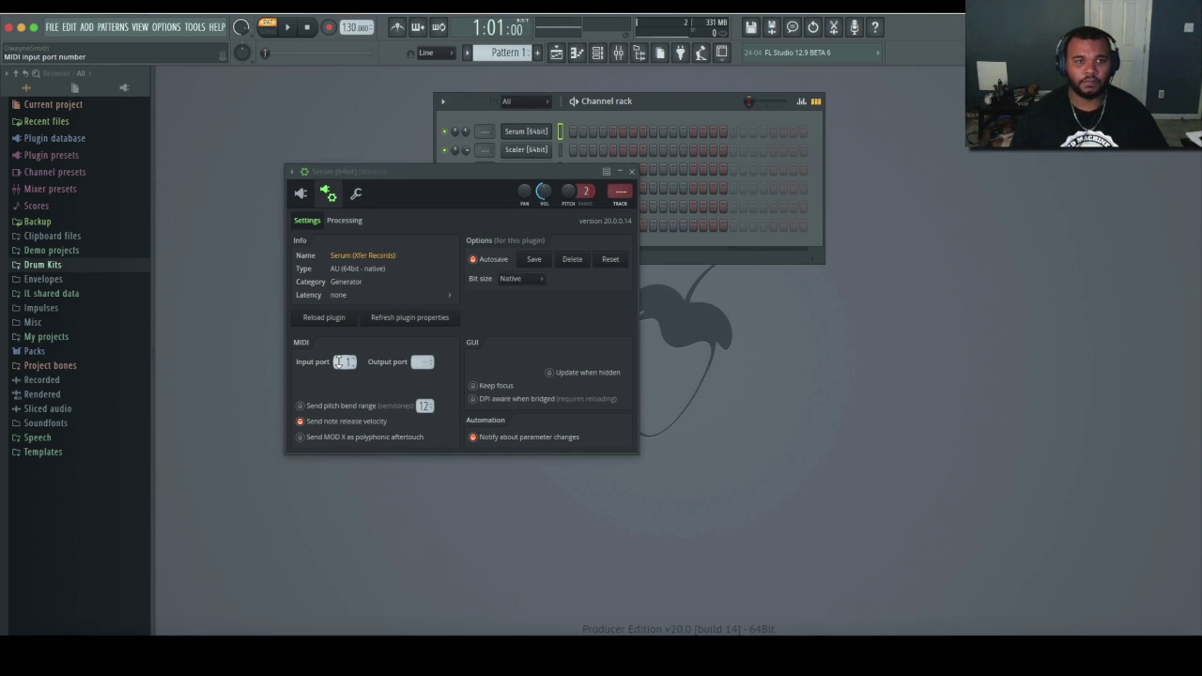
click(523, 131)
Audition Scaler's Chill chords (C min, G#/Ab maj, F maj, G min, F sus4, F maj, C min) and close Scaler.
click(520, 150)
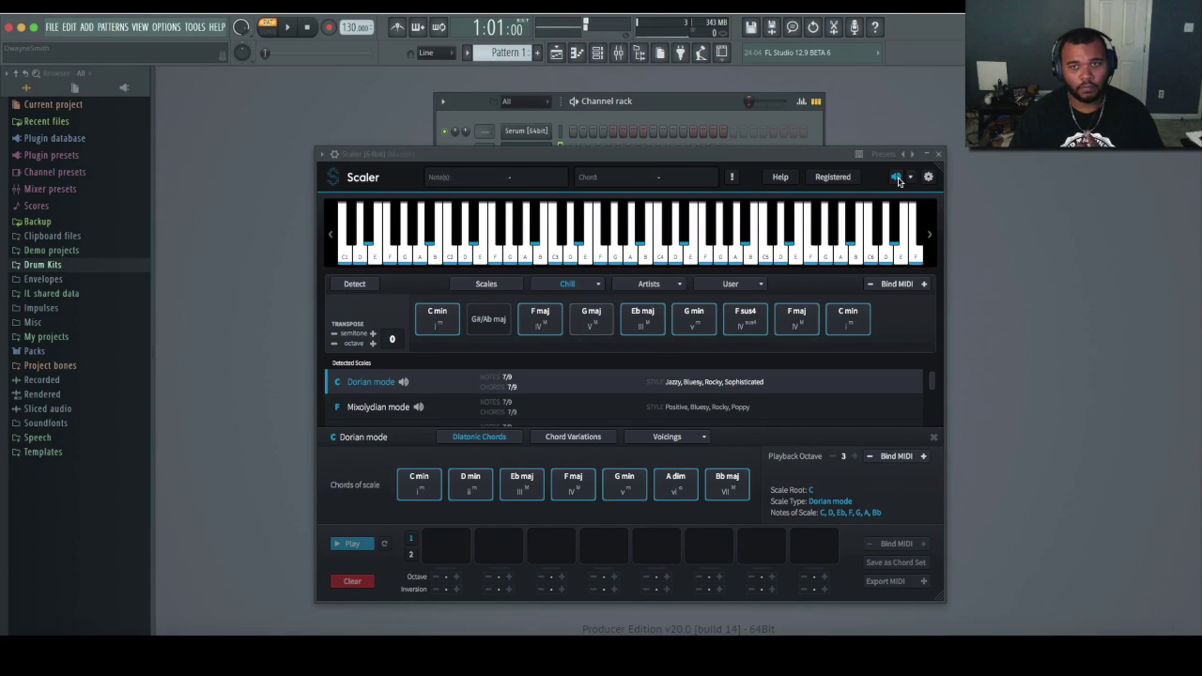
click(438, 317)
click(488, 319)
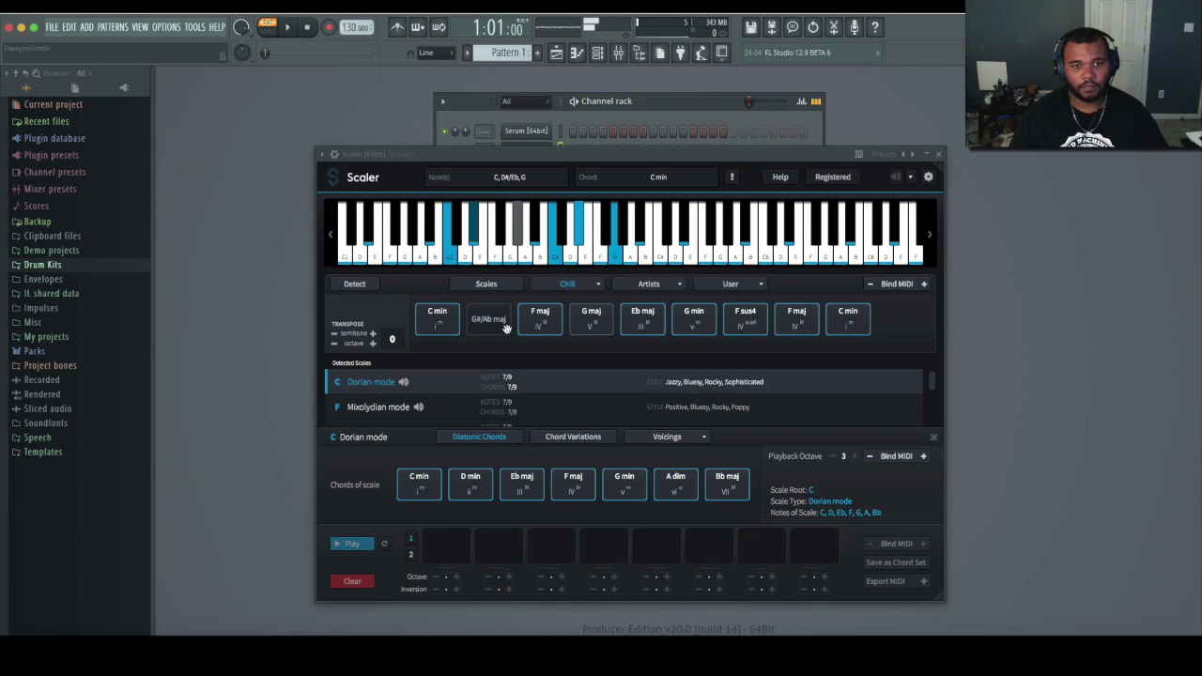
click(548, 324)
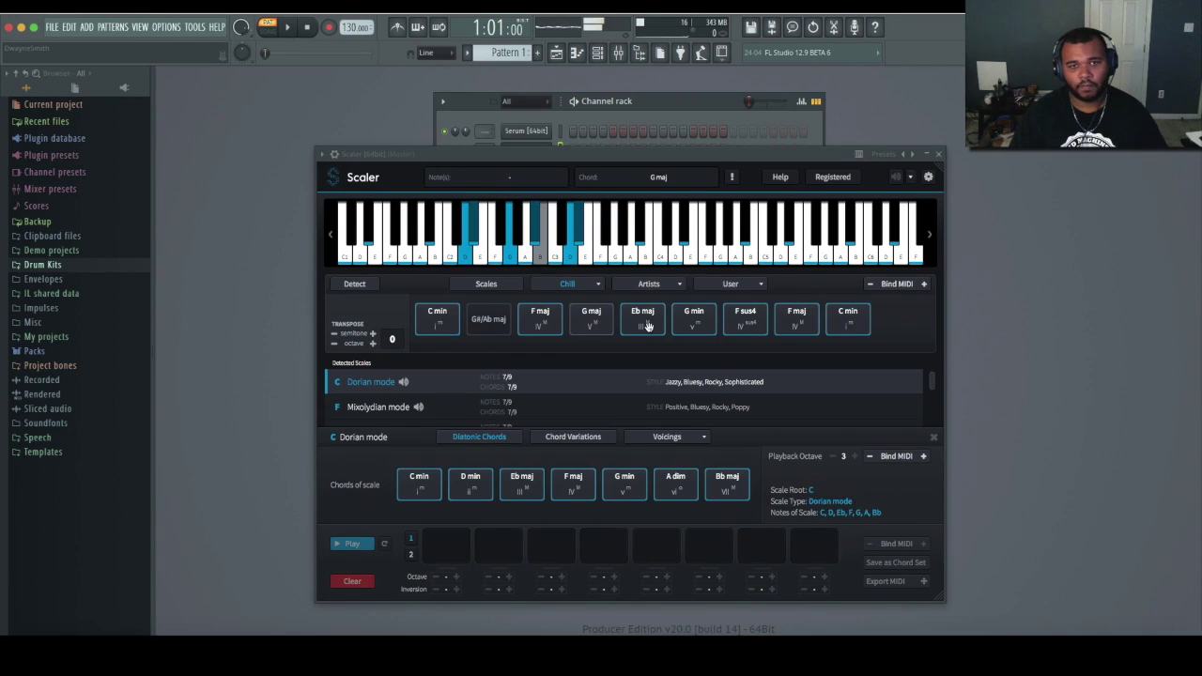
click(693, 322)
click(744, 319)
click(794, 319)
click(847, 317)
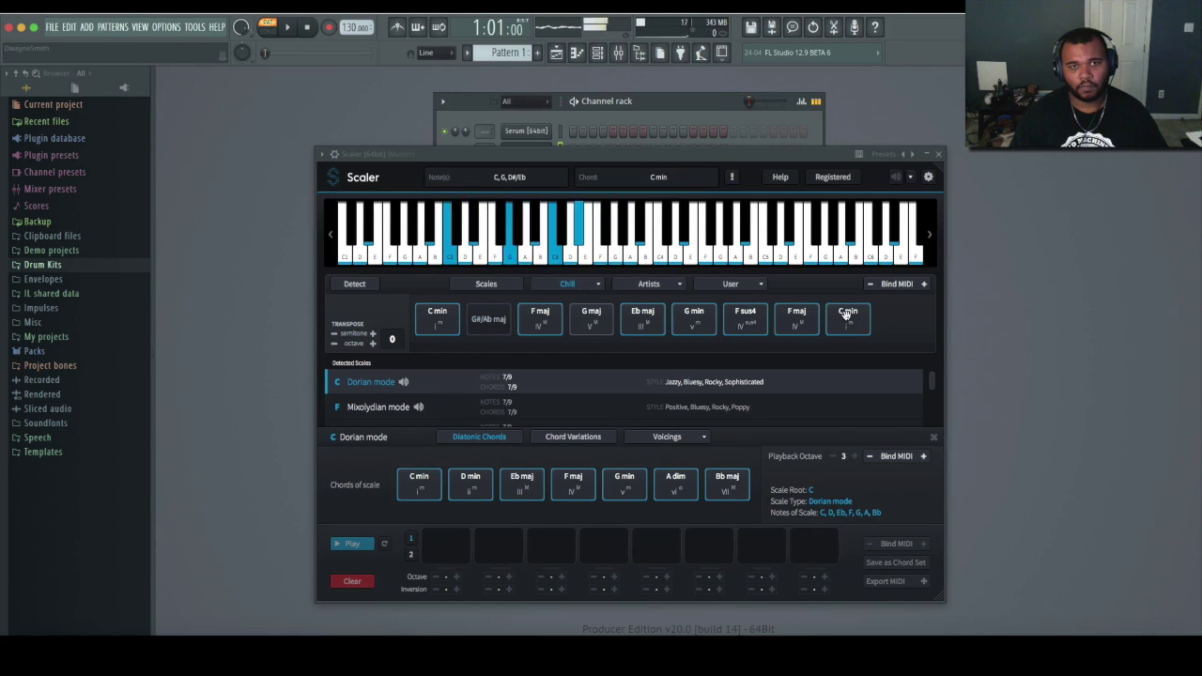
click(940, 155)
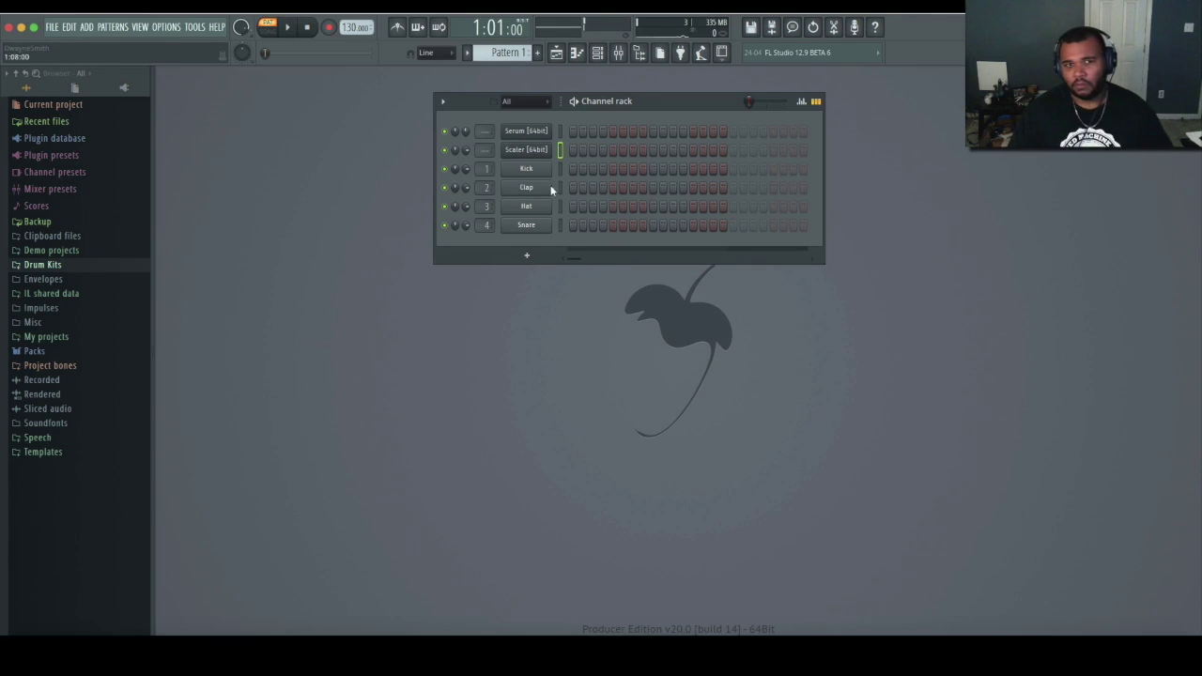
Insert a Captain Play channel and play its chords 1, 2, 3 and 1.
right_click(540, 134)
mouse_move(610, 218)
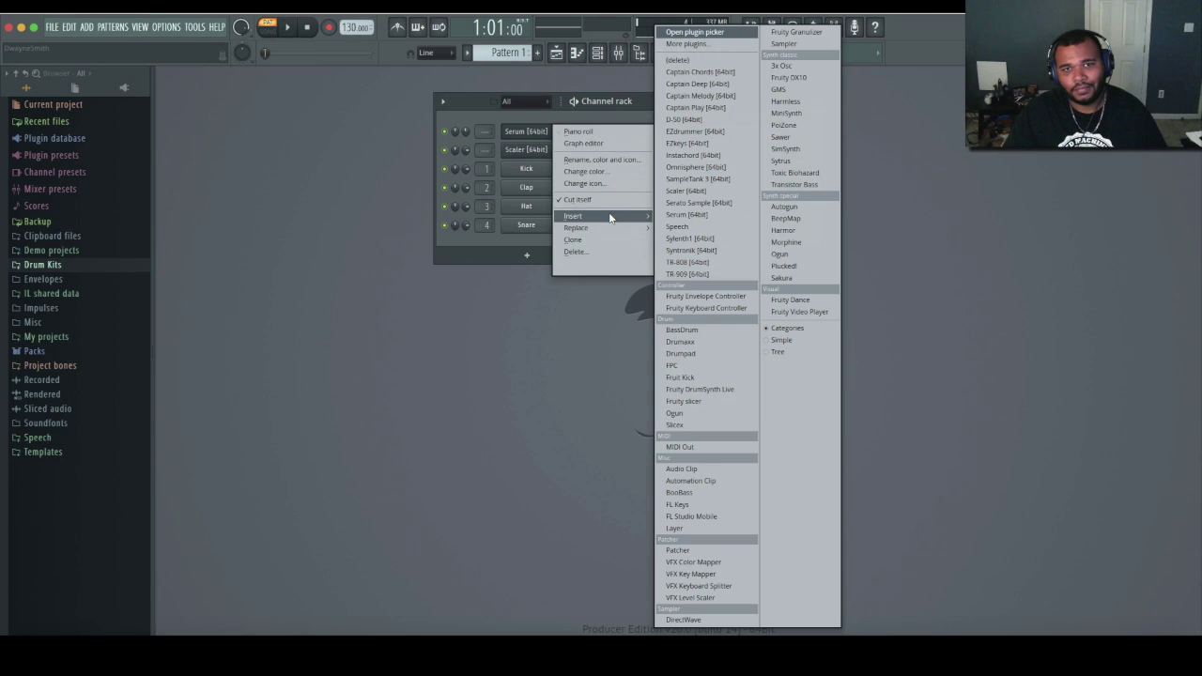
click(721, 107)
key(1)
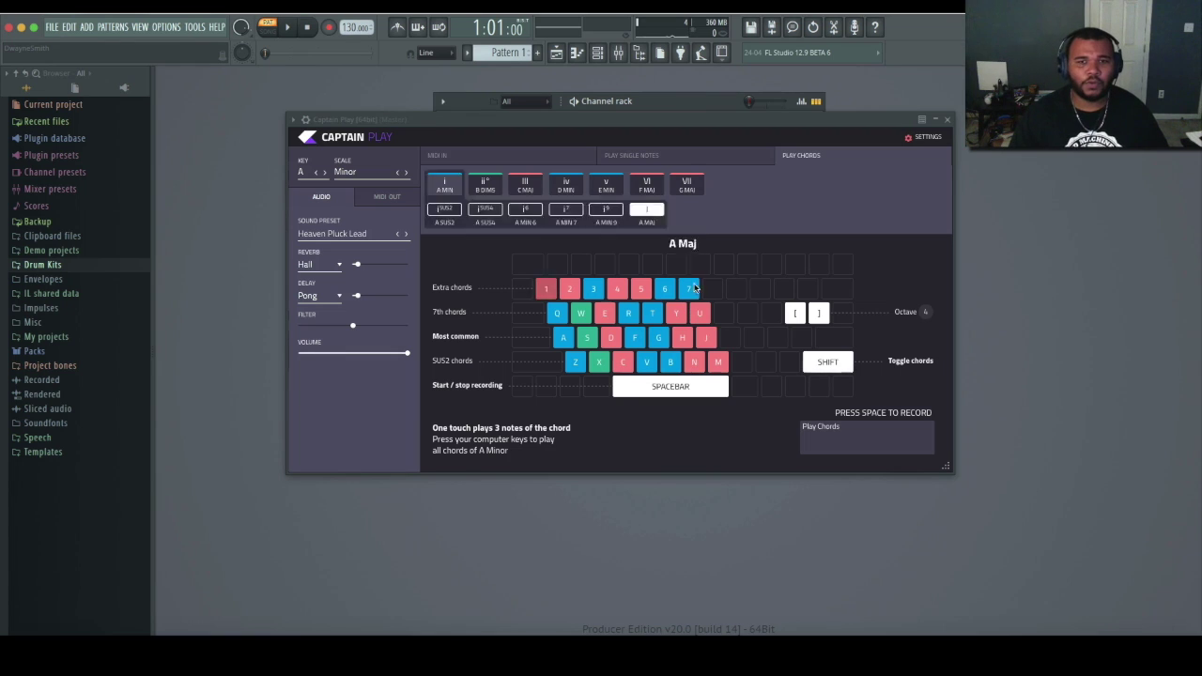
key(2)
key(3)
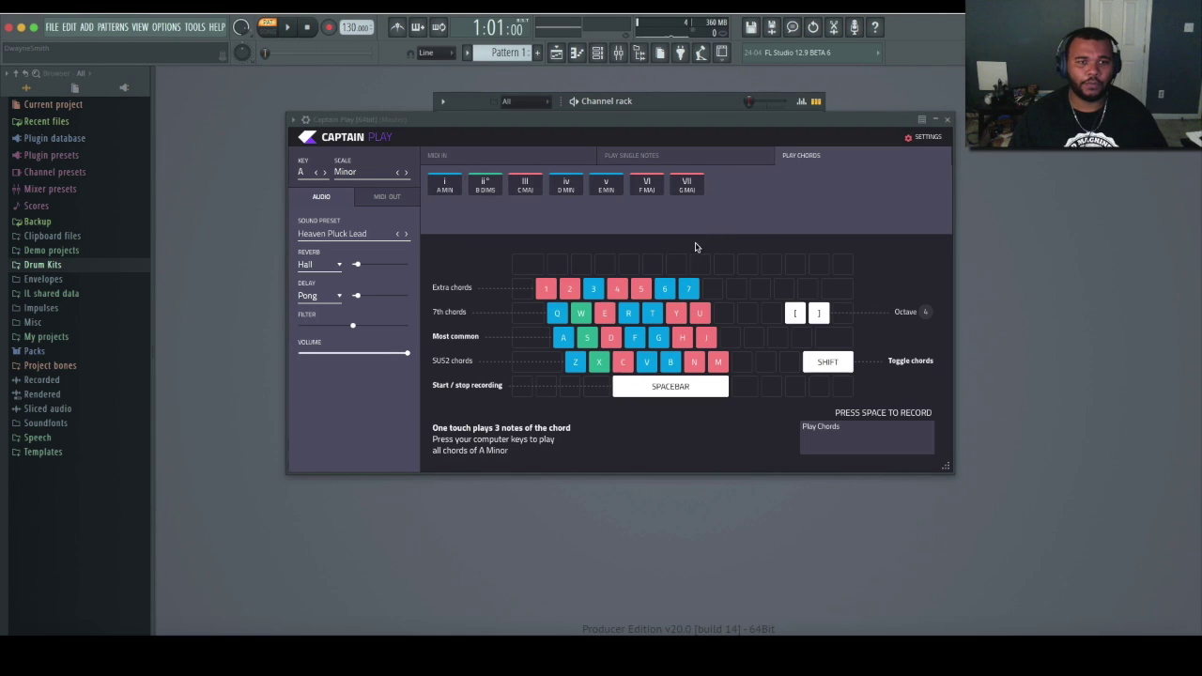
key(1)
Check Captain Play's plugin wrapper settings, with MIDI output port 1, then return to the chord view.
drag(729, 124, 775, 234)
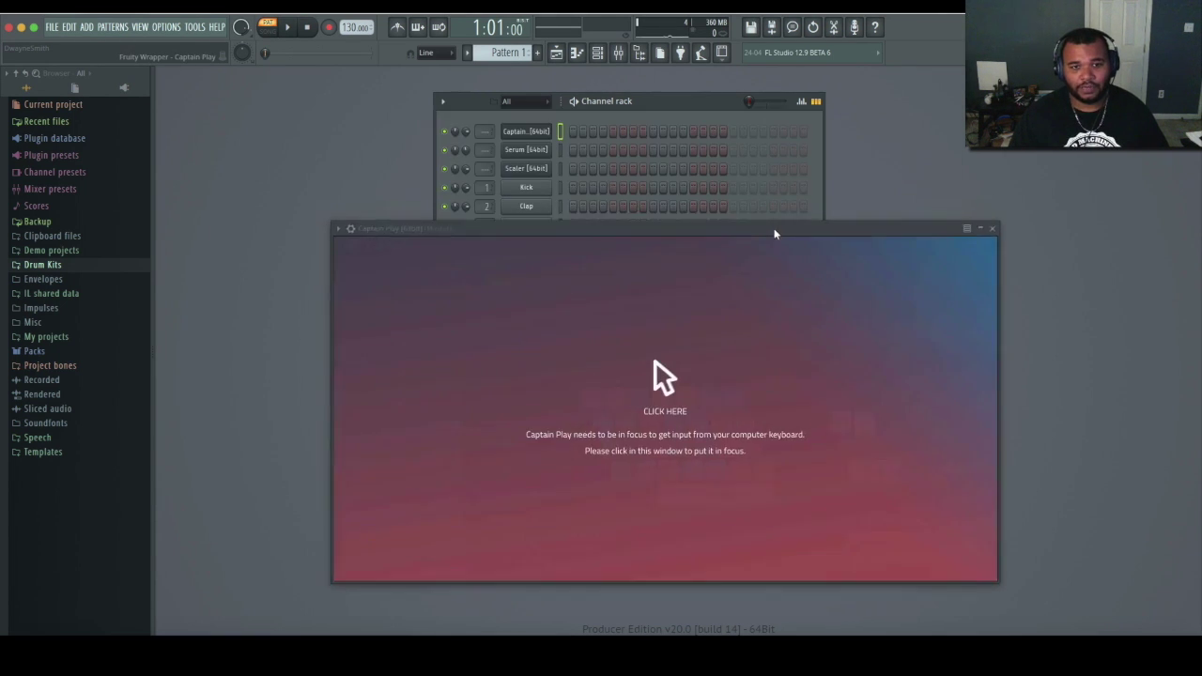
click(727, 250)
click(352, 230)
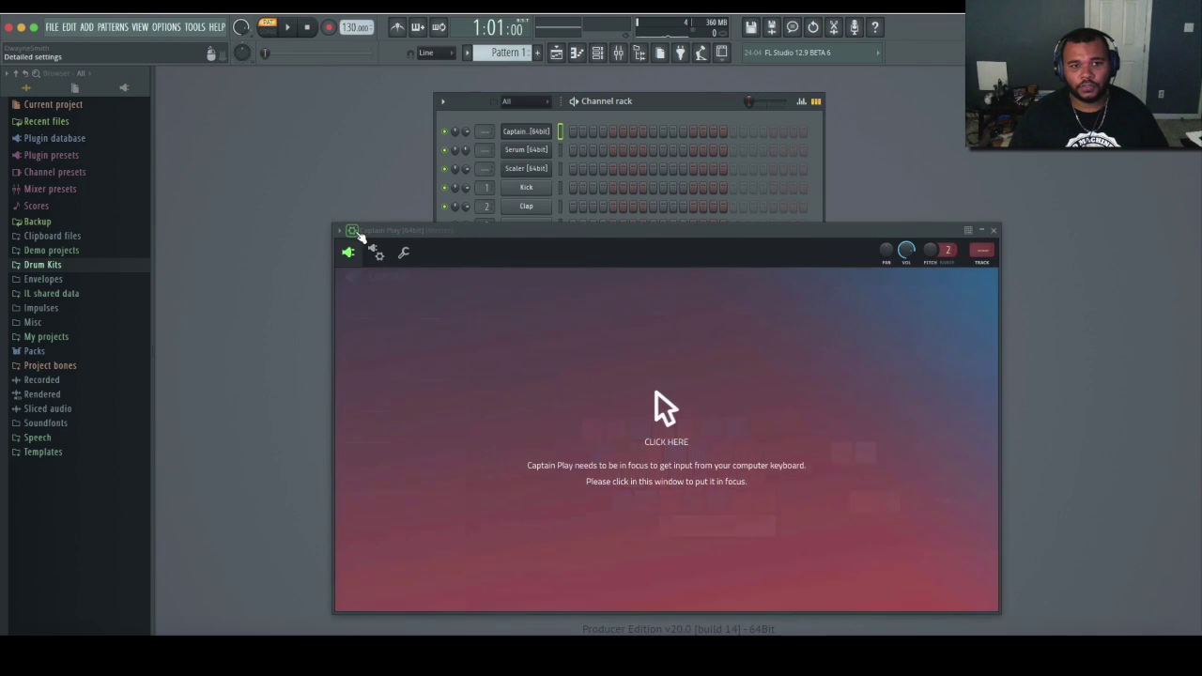
click(375, 251)
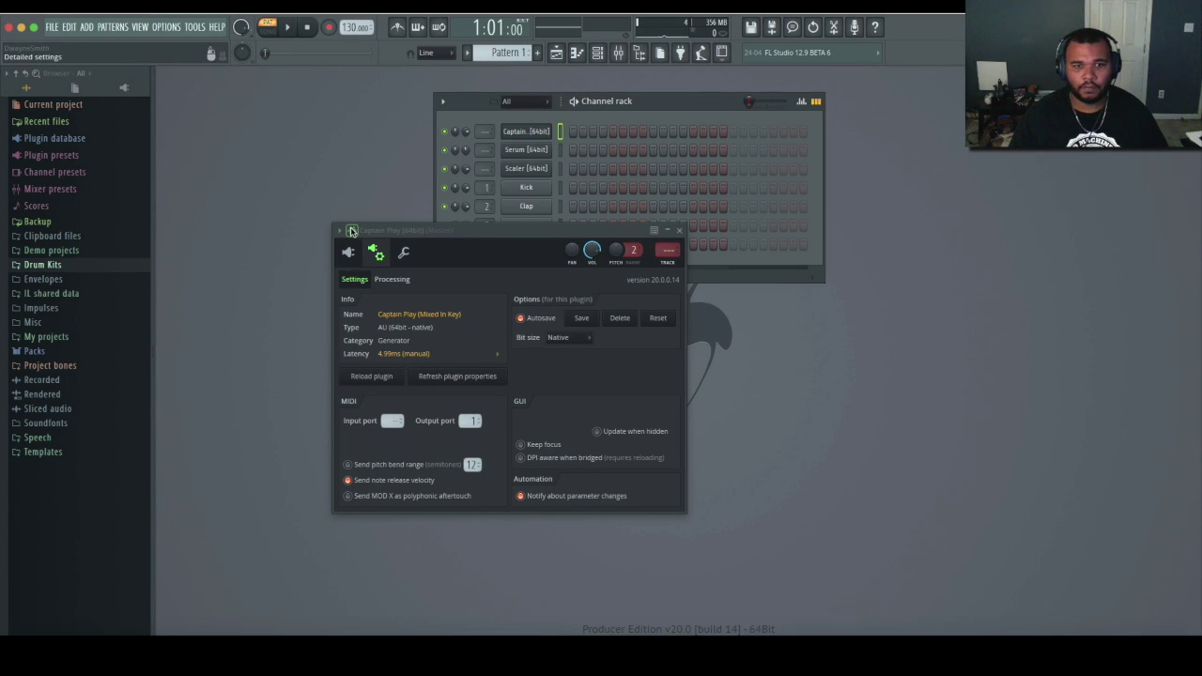
click(352, 230)
Play Captain Play chords 2, 4, 3, 2 and 4, then close its window.
click(683, 399)
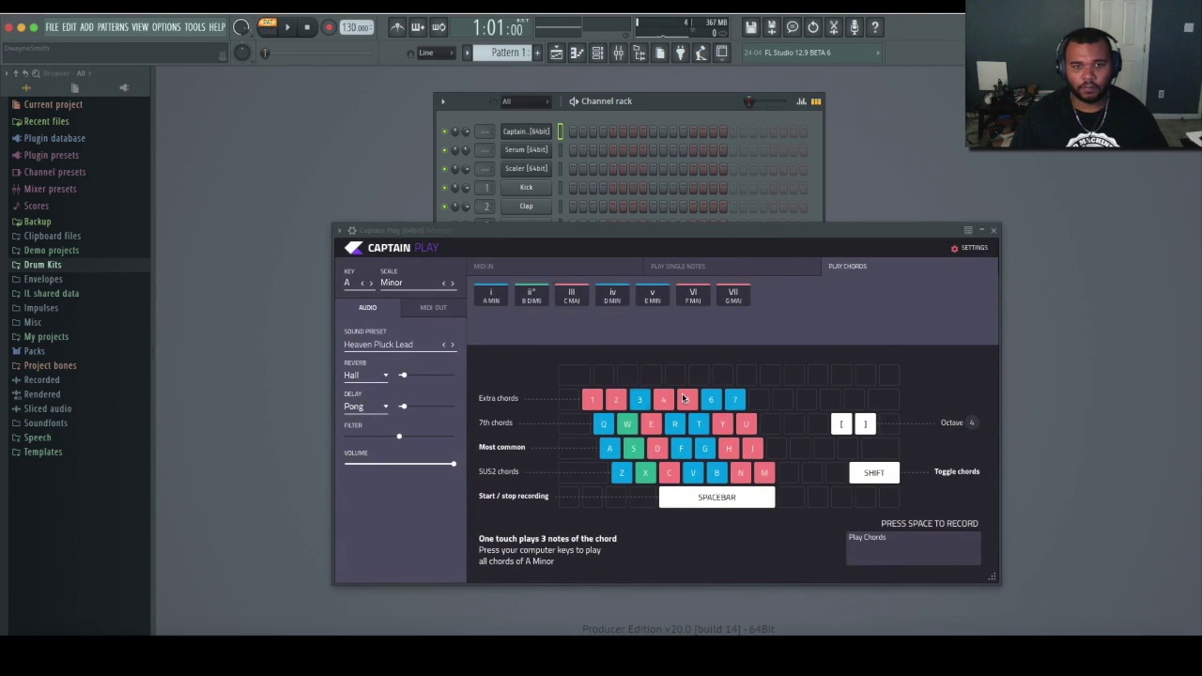
key(2)
key(4)
key(3)
key(2)
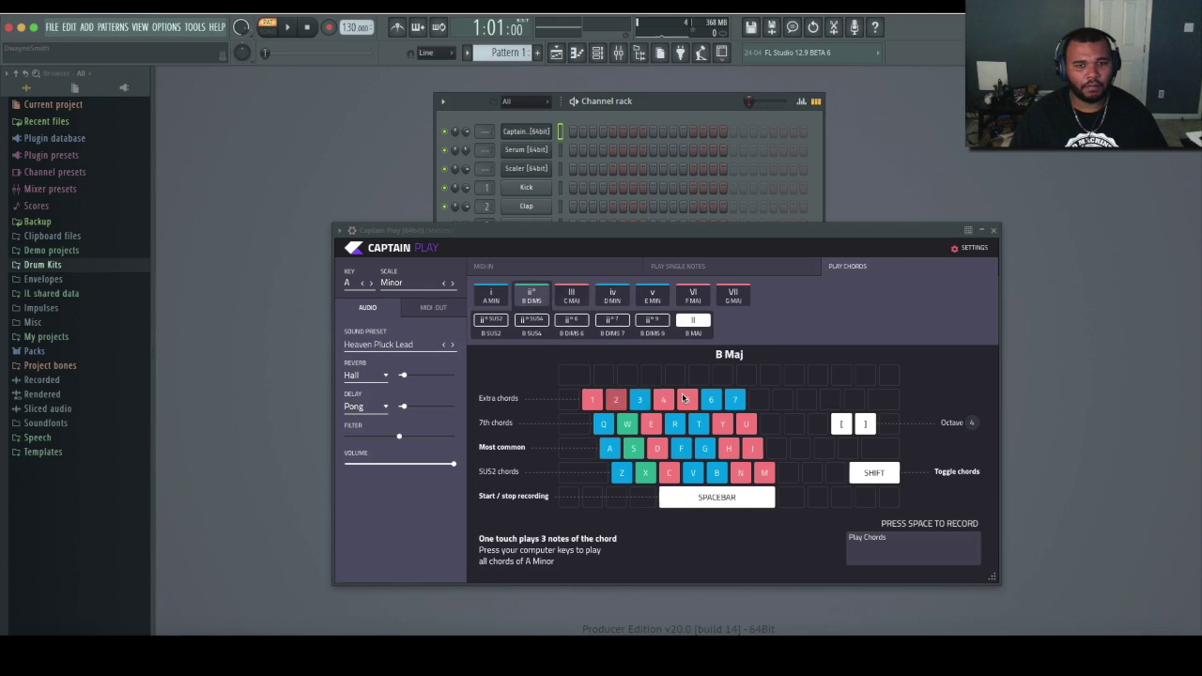
key(4)
click(993, 230)
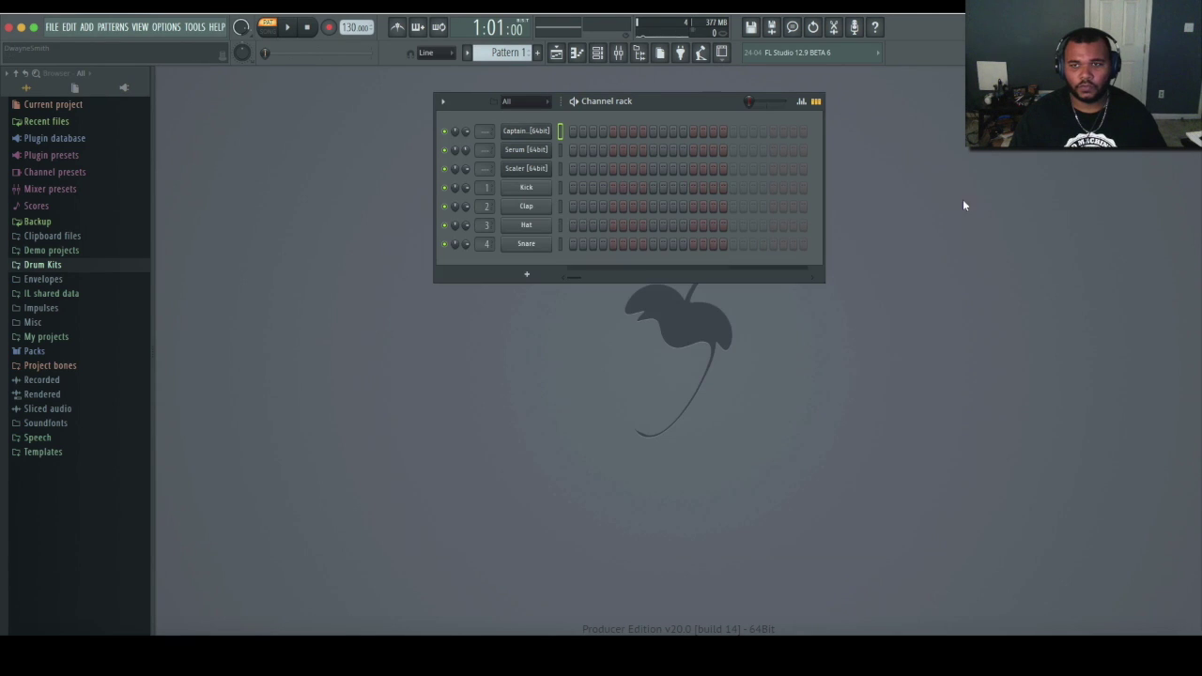
Delete the Captain Play channel from the Channel rack.
right_click(539, 135)
click(578, 256)
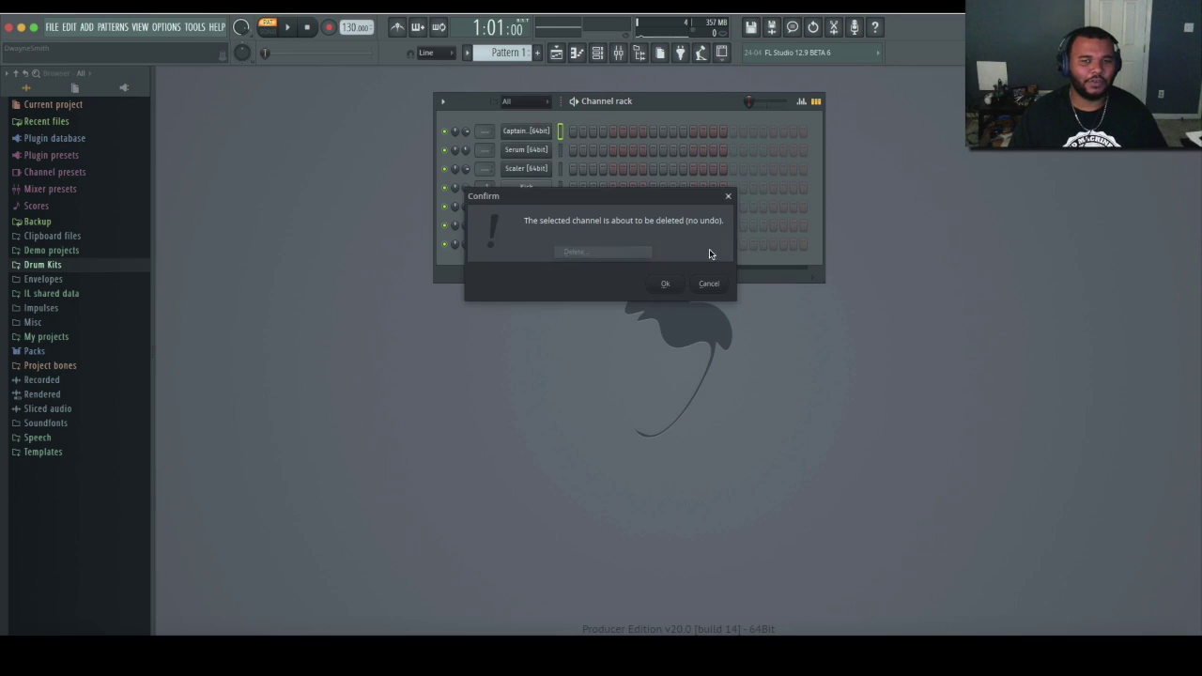
click(665, 283)
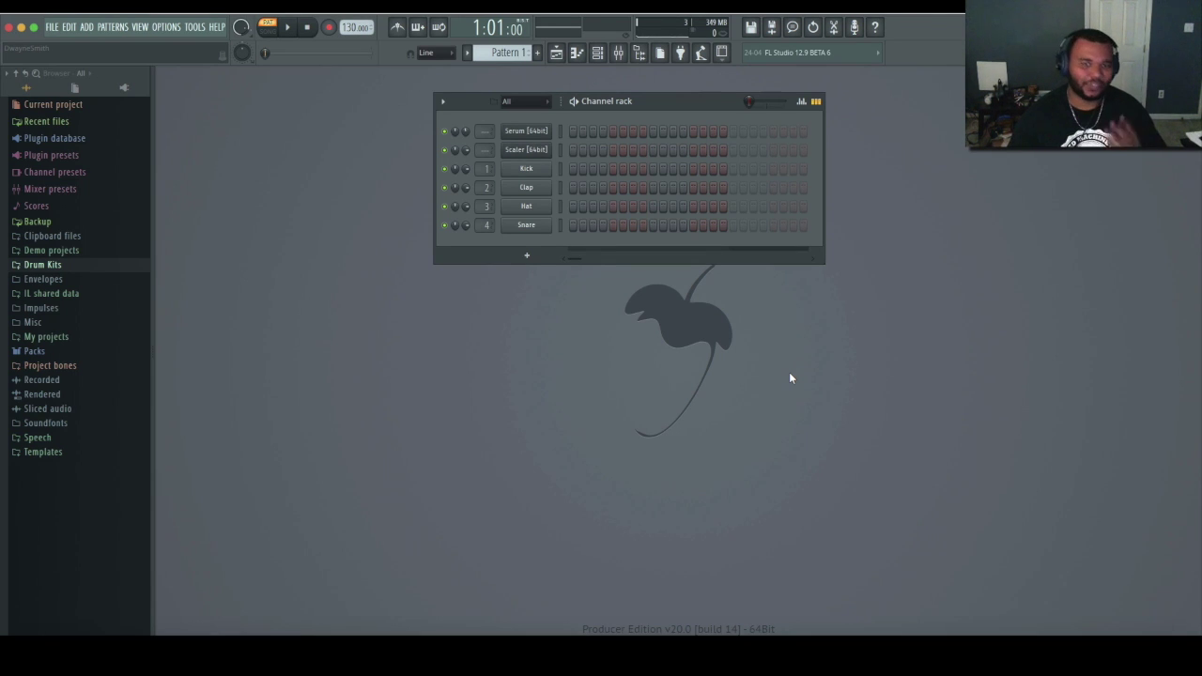
Insert an Omnisphere channel, allow its network prompt, close its window and reposition the Channel rack.
right_click(551, 131)
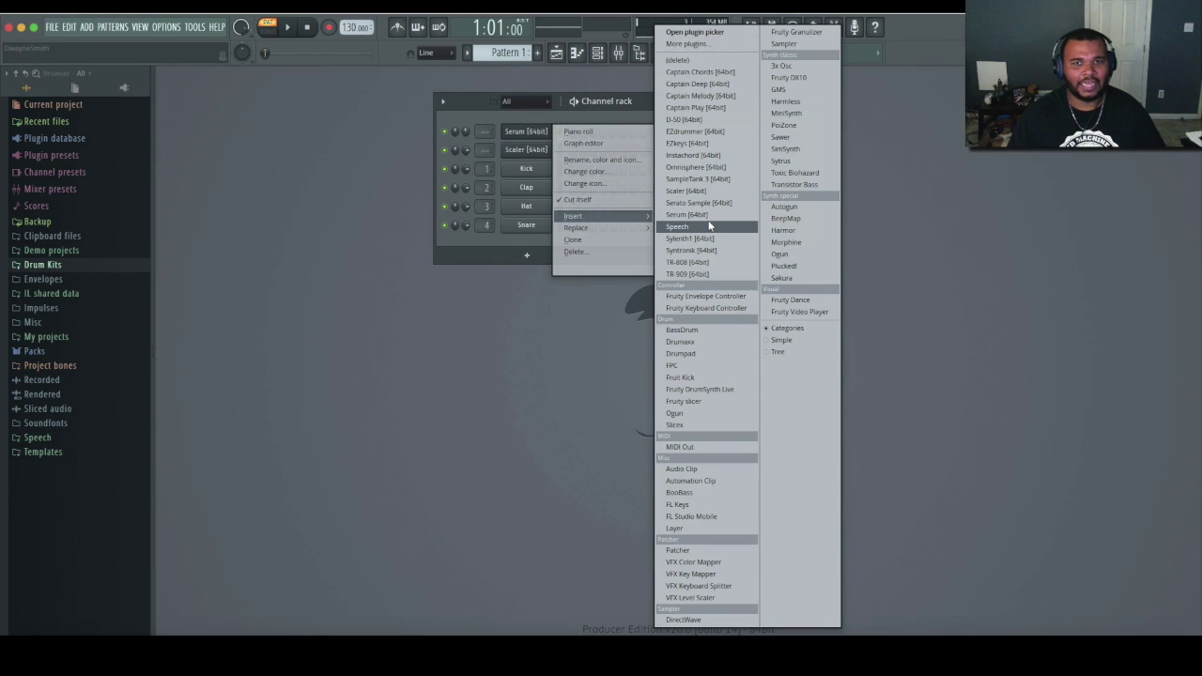
click(732, 166)
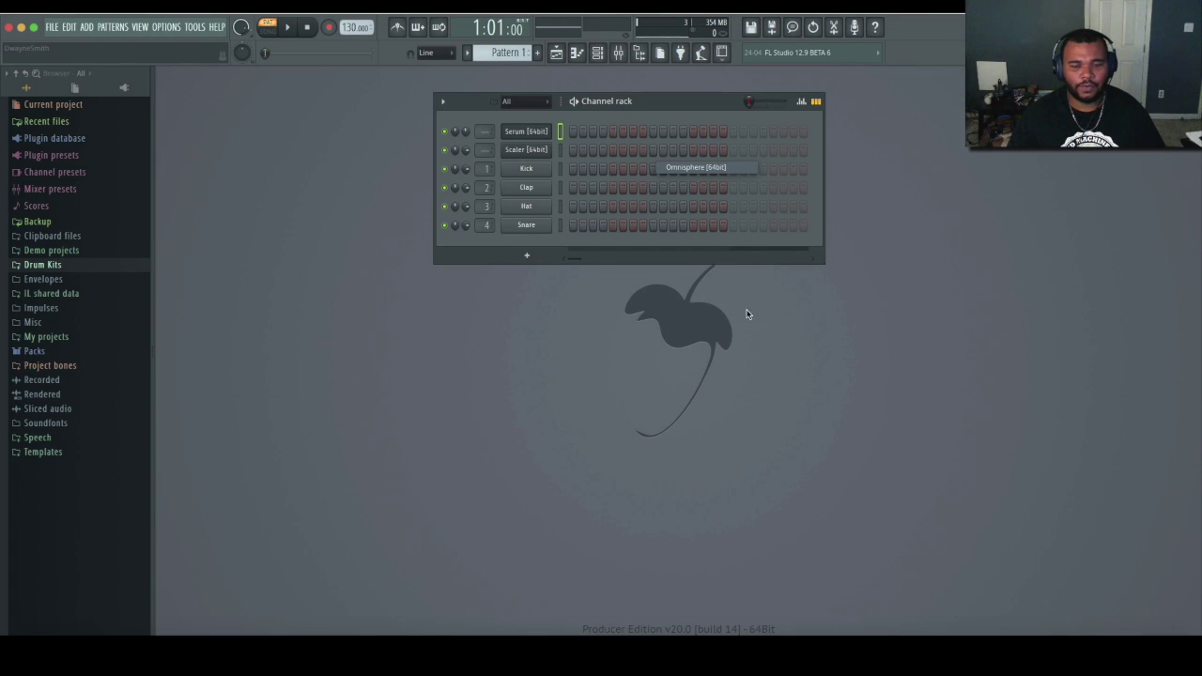
key(Return)
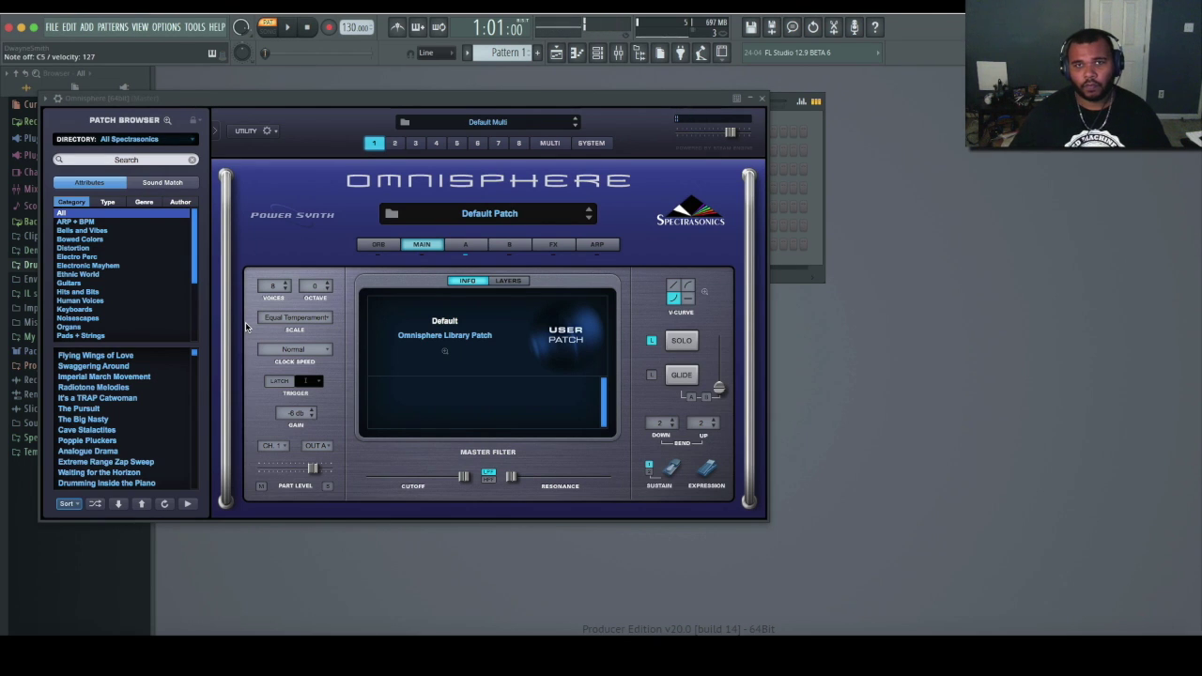
click(760, 97)
drag(679, 105, 686, 144)
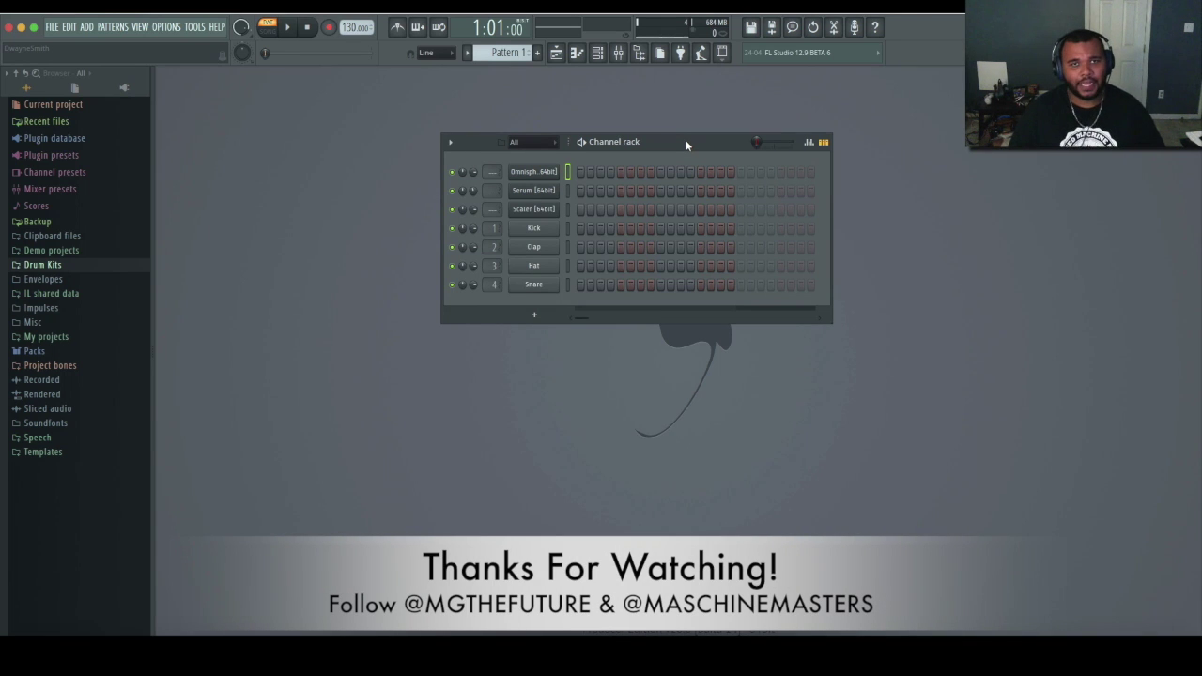